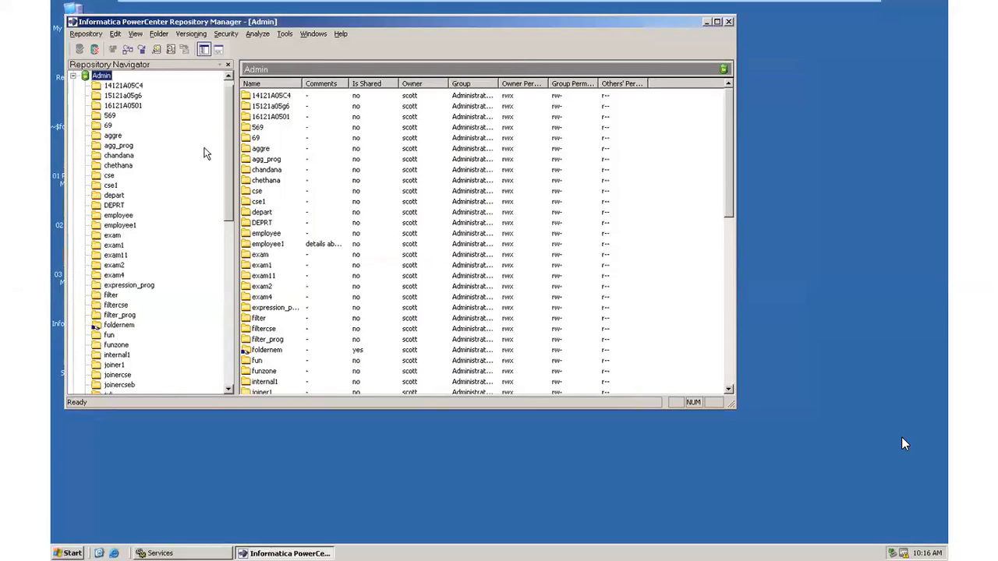
Create a new folder named program7 in the Admin repository.
left_click_drag(229, 149, 226, 72)
left_click(160, 35)
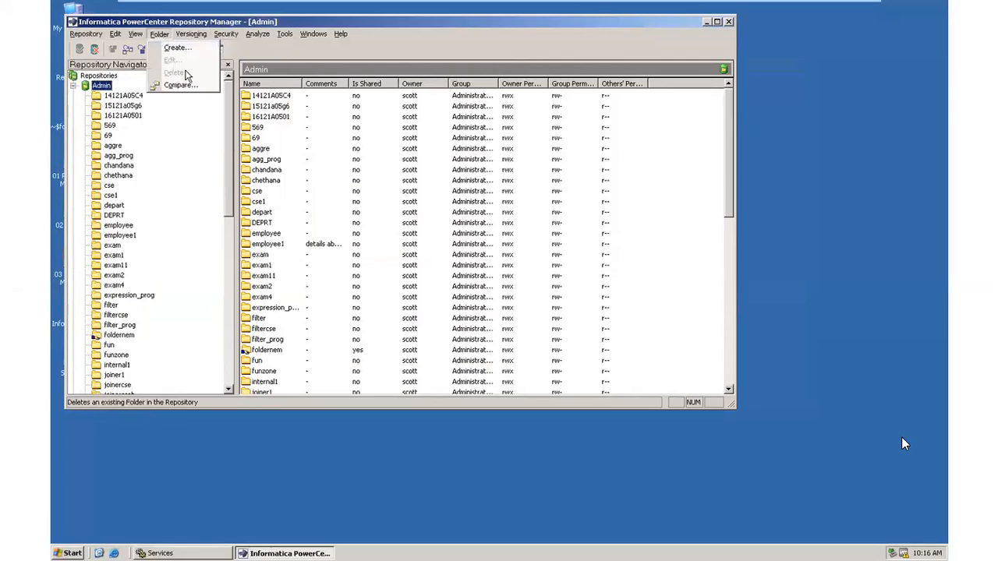
left_click(181, 49)
type("program7")
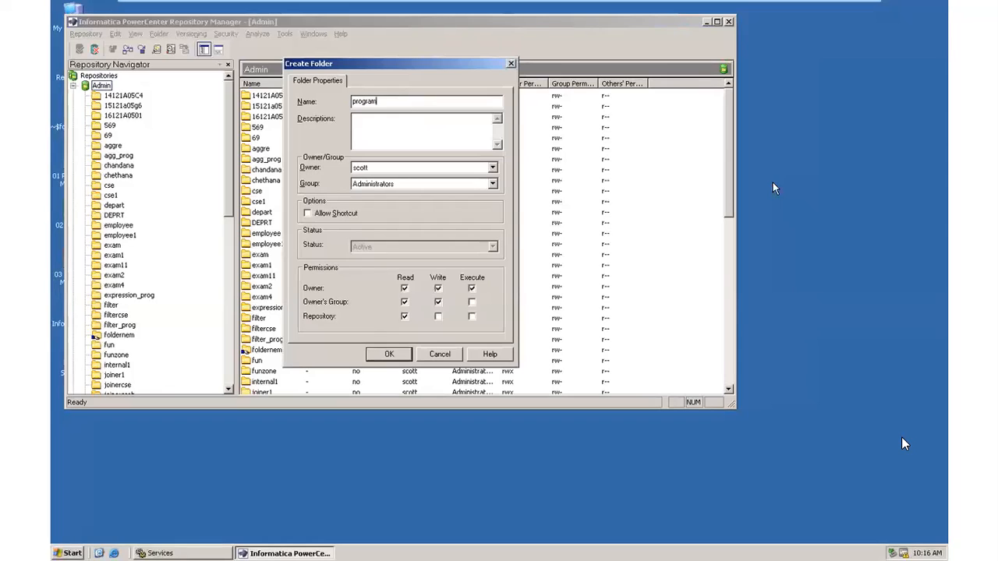
left_click(389, 354)
left_click(398, 234)
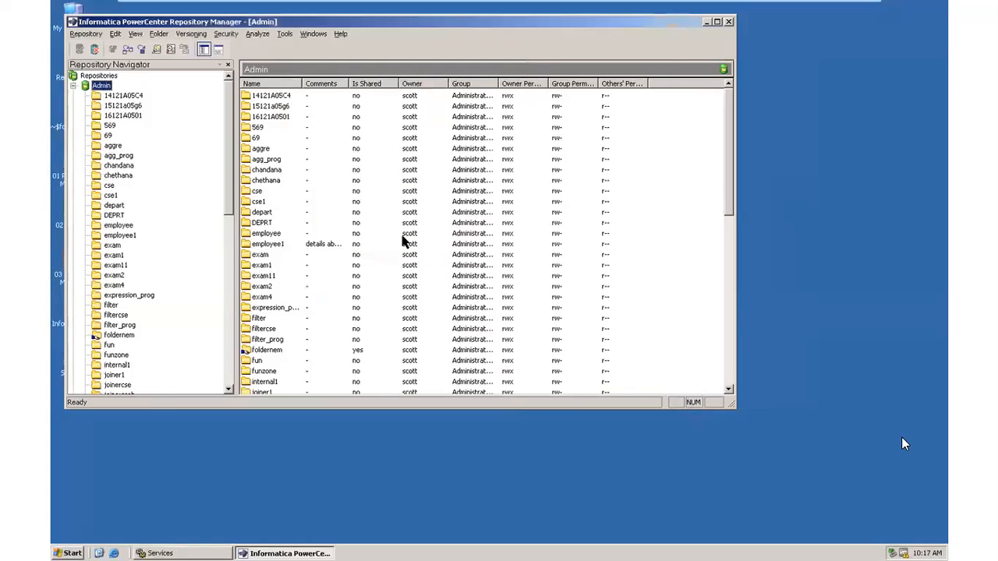
Select the new program7 folder and close Repository Manager.
left_click_drag(226, 205, 231, 336)
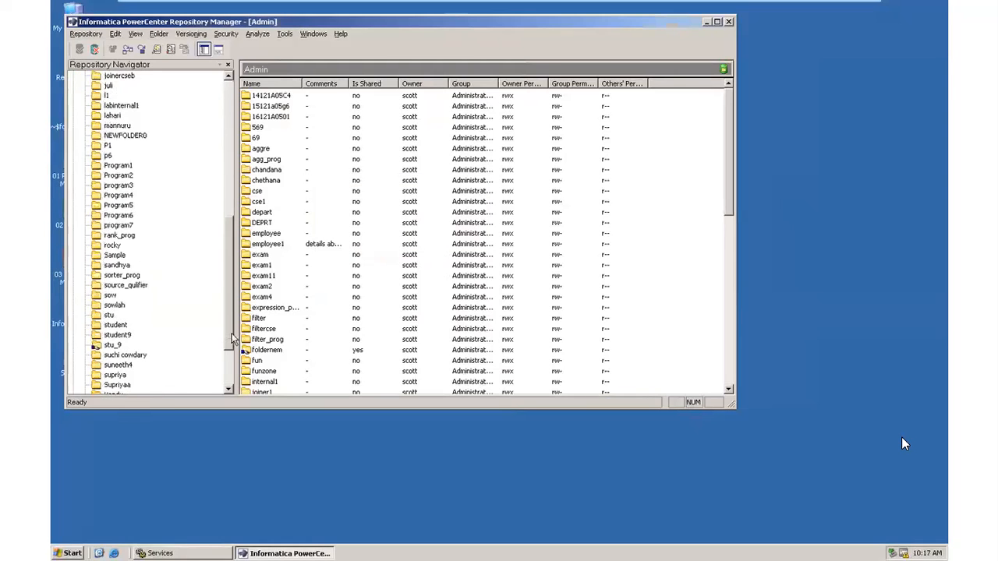
left_click(121, 226)
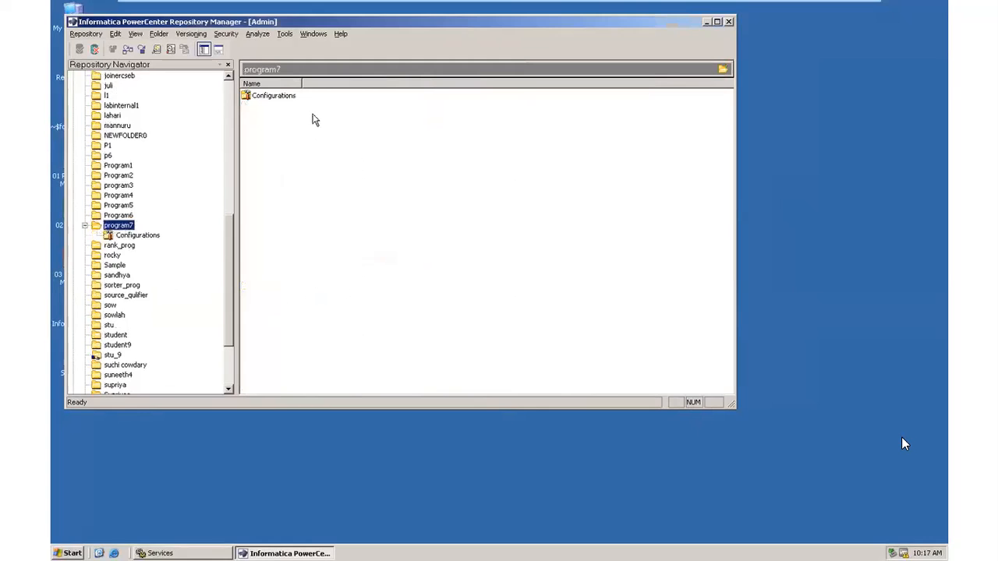
left_click(732, 22)
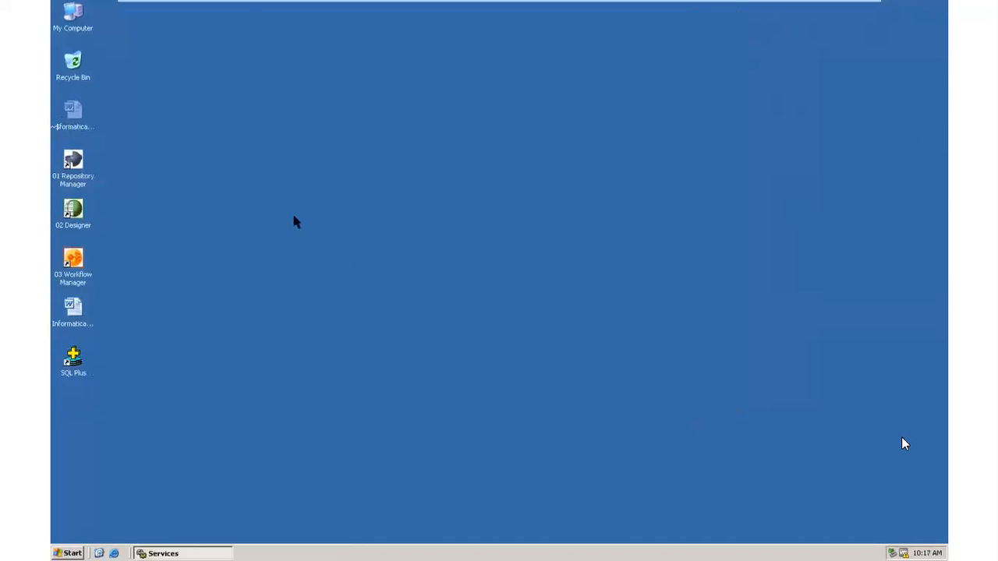
Launch PowerCenter Designer and connect to the Admin repository with its password.
double_click(81, 219)
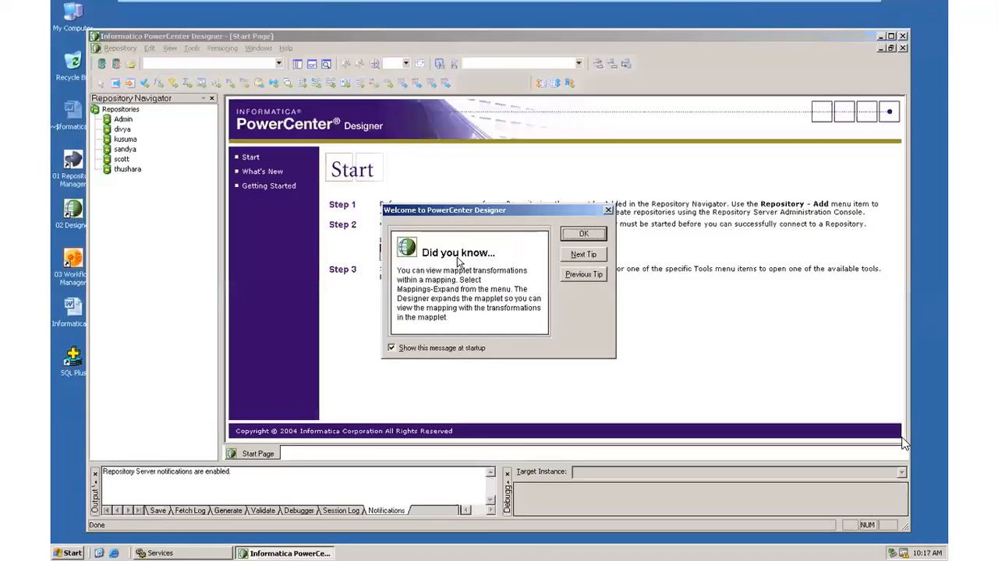
left_click(576, 236)
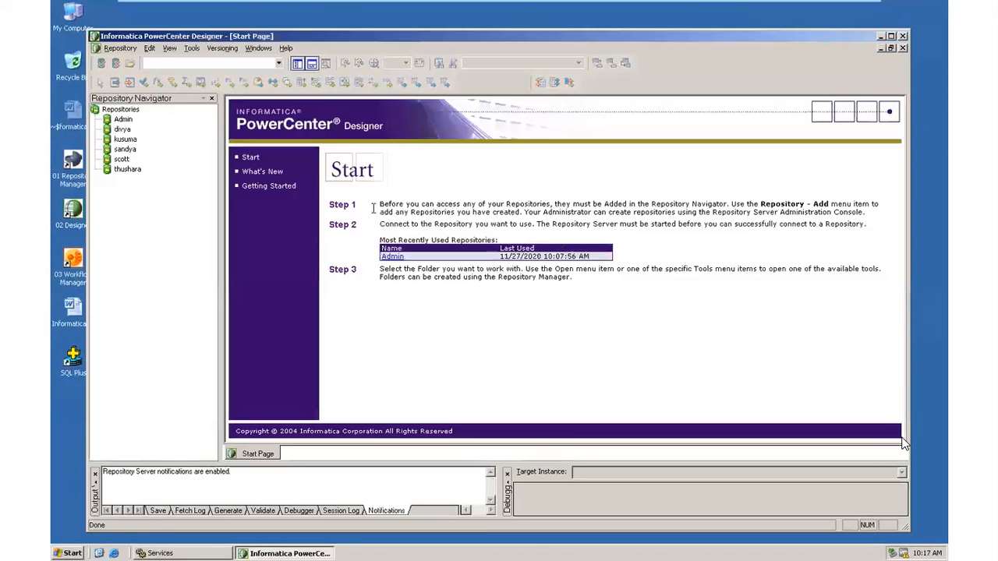
left_click(398, 256)
left_click(456, 303)
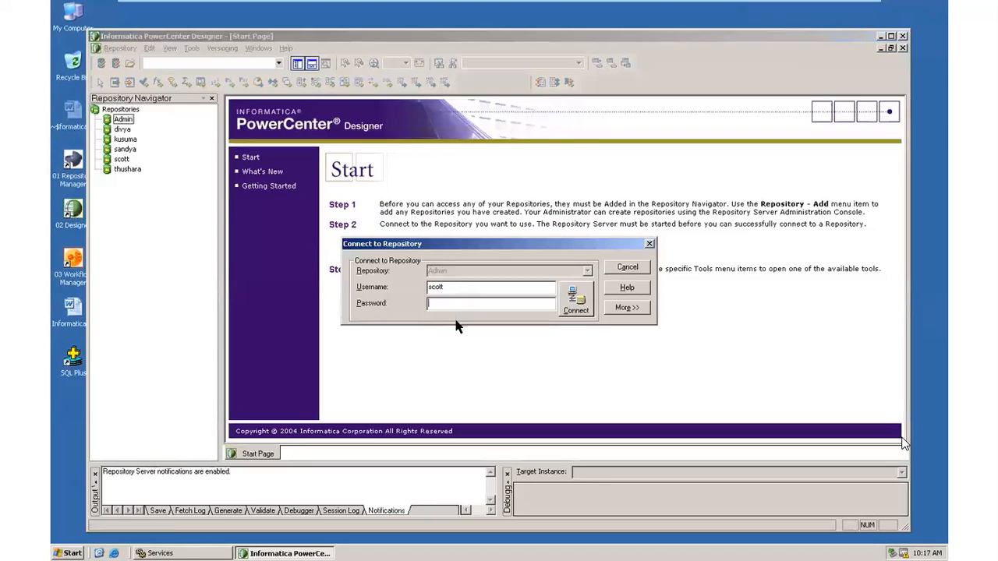
type("tiger")
left_click(575, 301)
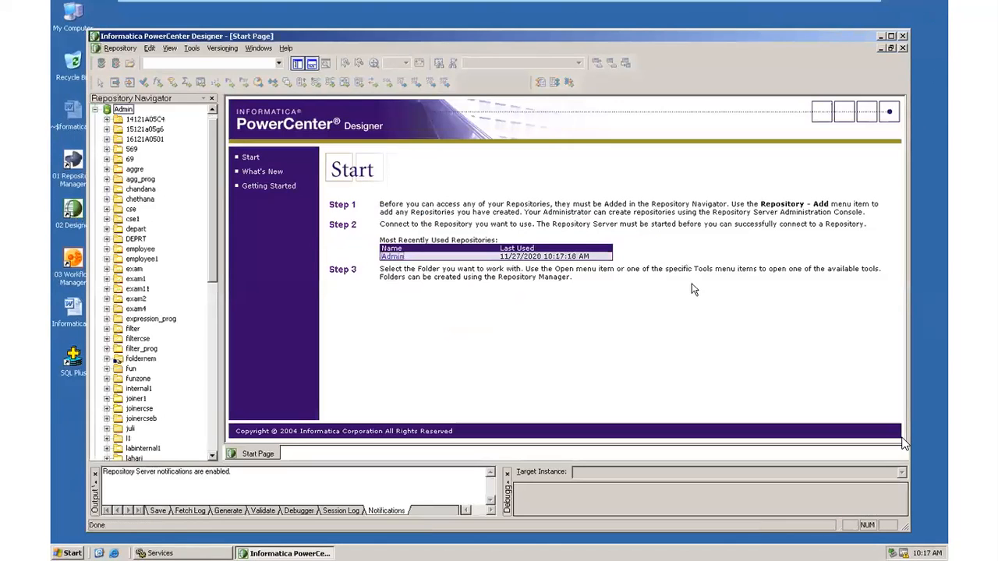
Open the program7 folder from the repository's folder list.
scroll(211, 289, "down", 1)
left_click_drag(211, 288, 213, 372)
left_click(132, 360)
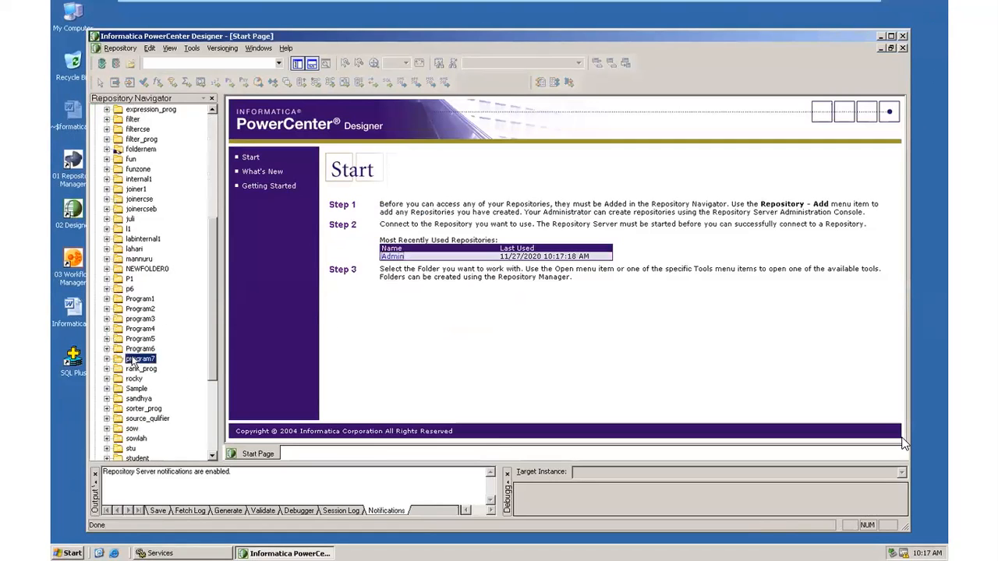
double_click(133, 361)
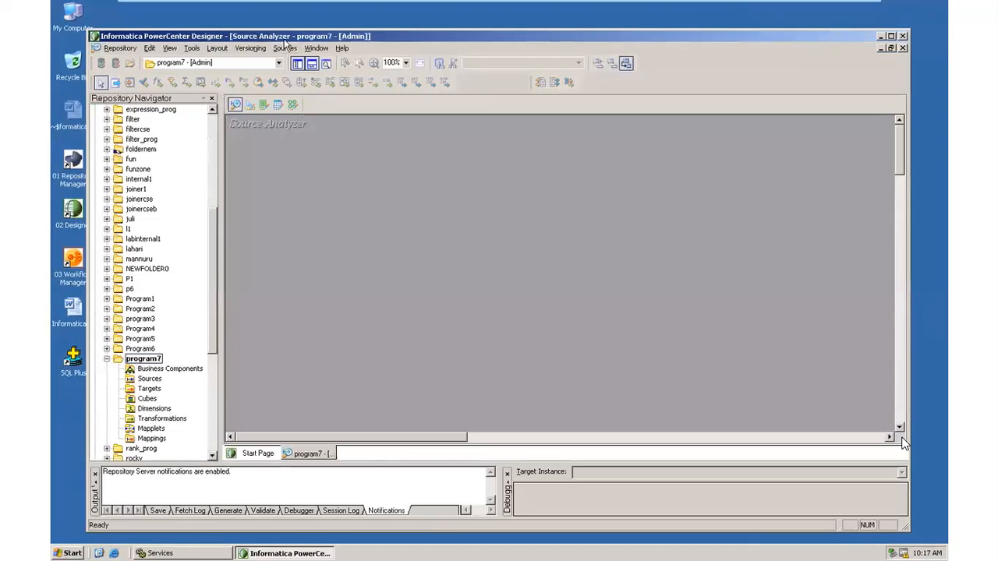
Connect the Import from Database dialog to the RAMA ODBC source with the database username and password.
left_click(285, 49)
left_click(363, 62)
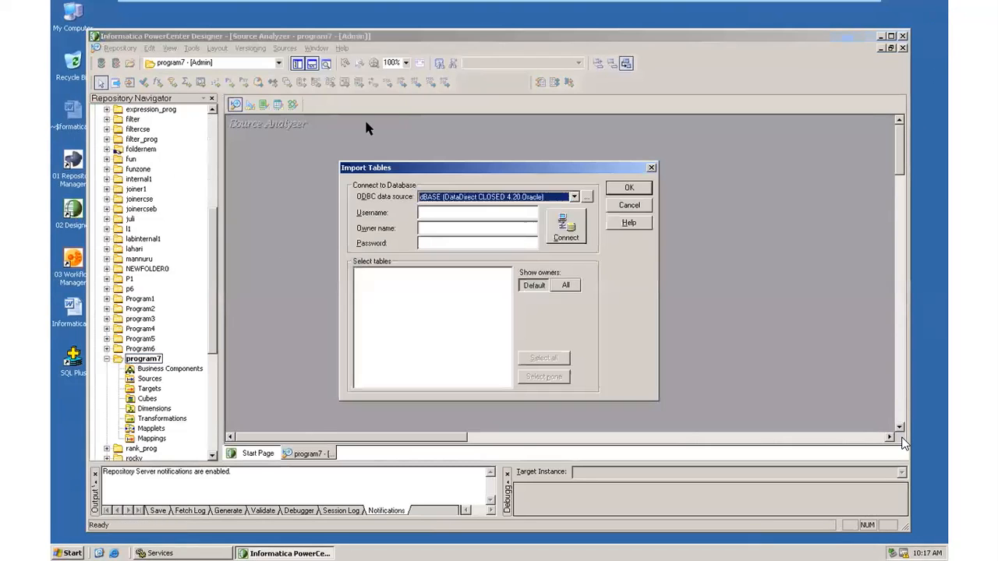
left_click(577, 197)
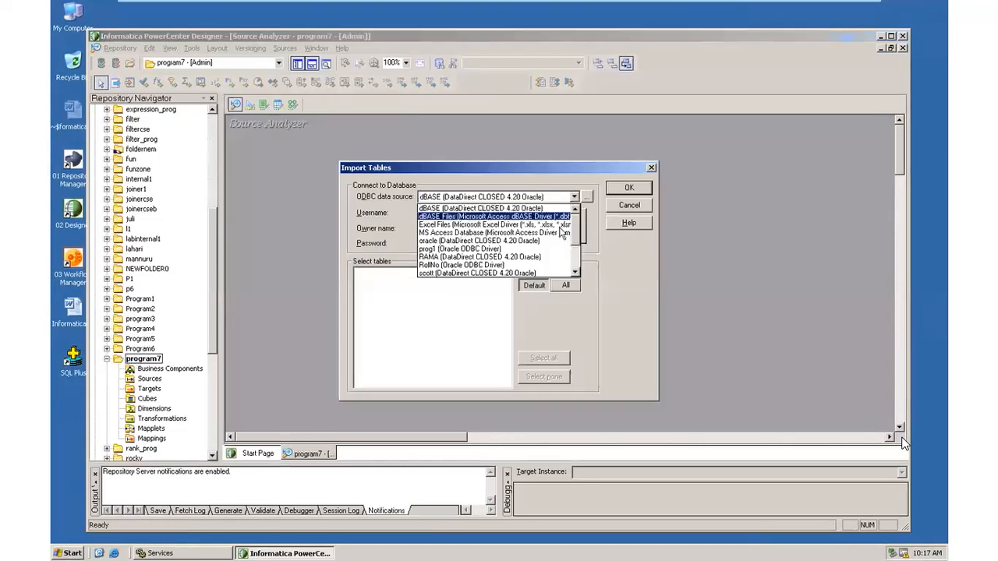
left_click(532, 258)
left_click(447, 215)
type("scott")
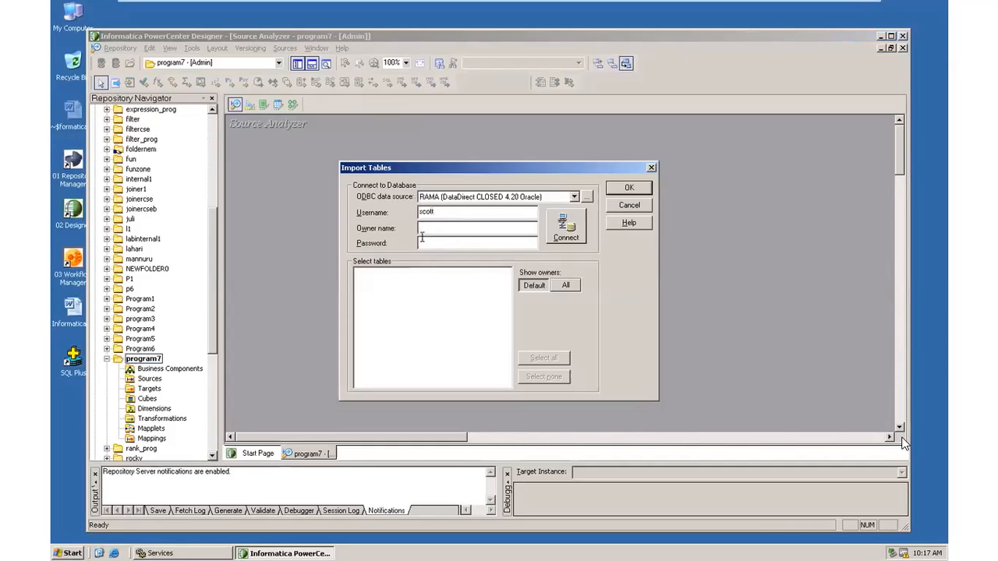
left_click(437, 229)
type("tig")
left_click(567, 232)
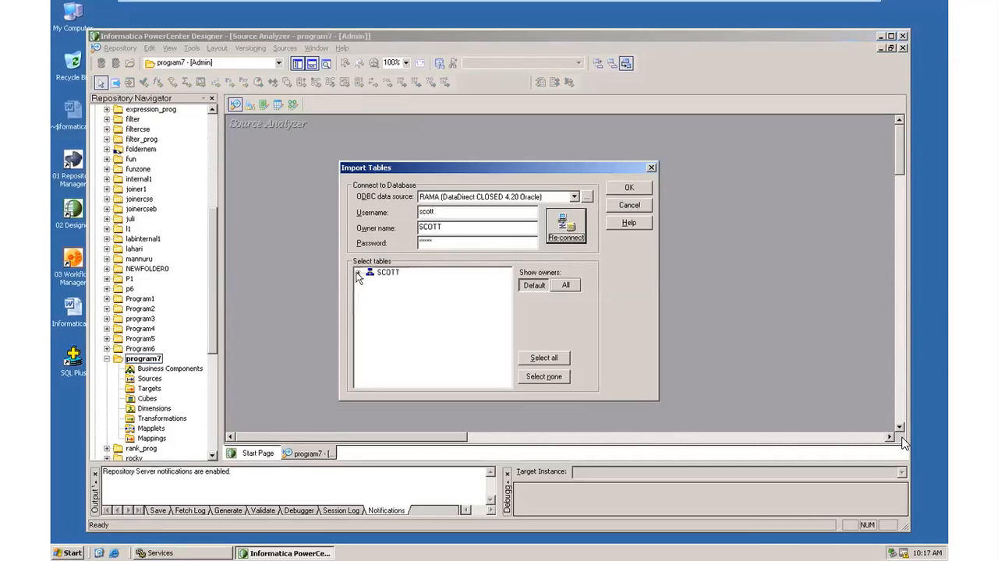
Select the EMP table under SCOTT > TABLES and import it as a source.
left_click(357, 274)
left_click(372, 283)
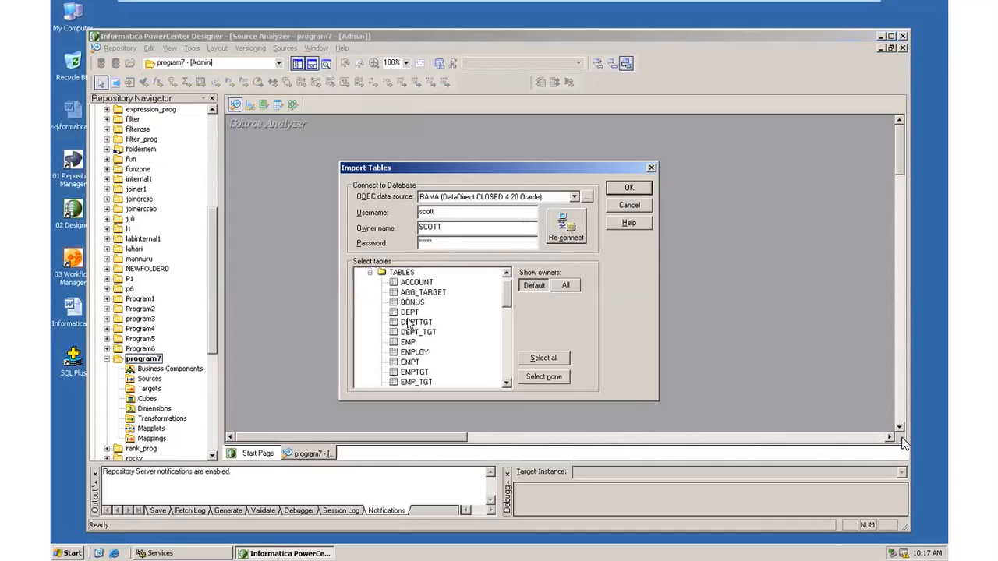
left_click(408, 343)
left_click(626, 188)
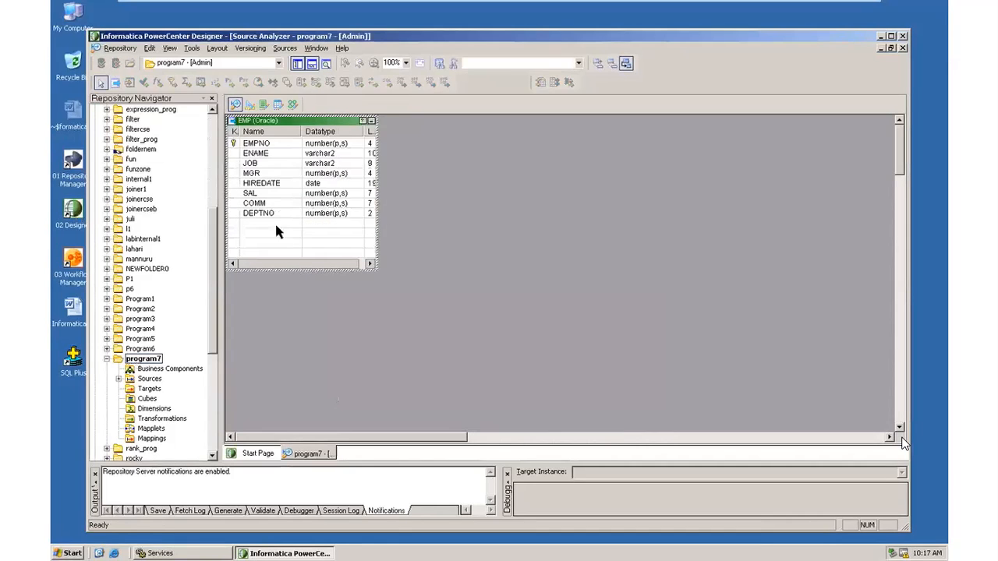
In Warehouse Designer, create a target table from the EMP source and show all its columns.
left_click(187, 52)
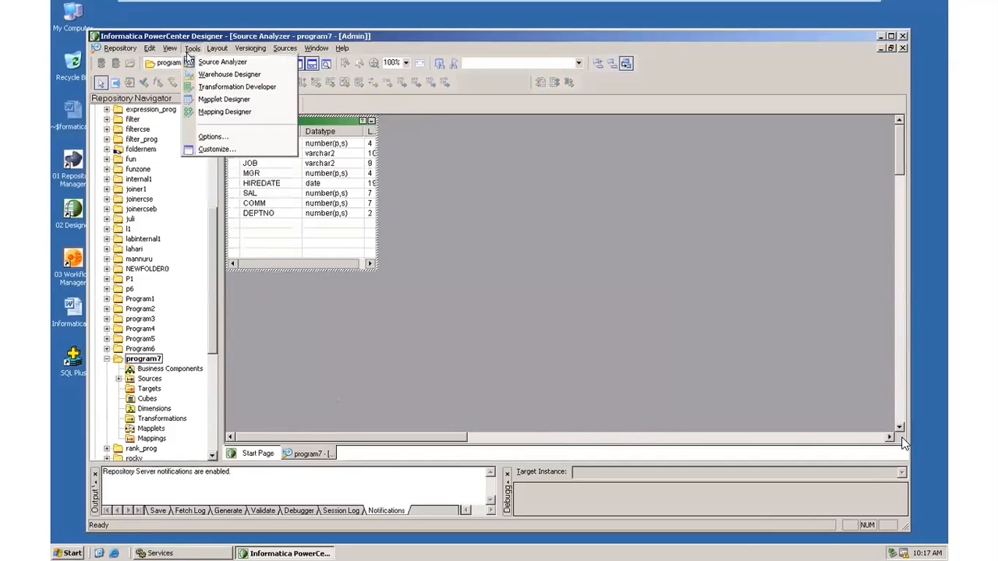
left_click(220, 74)
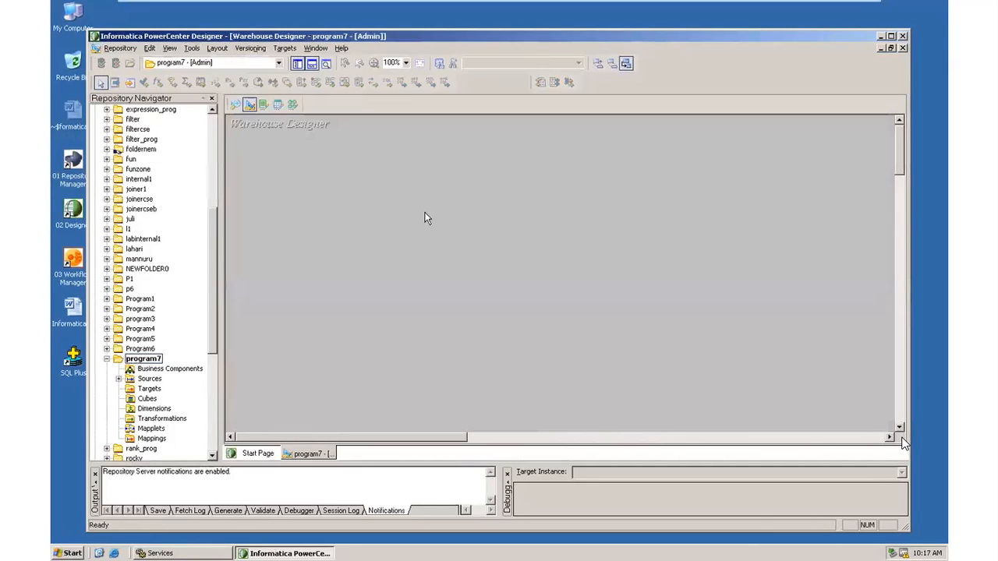
left_click(118, 380)
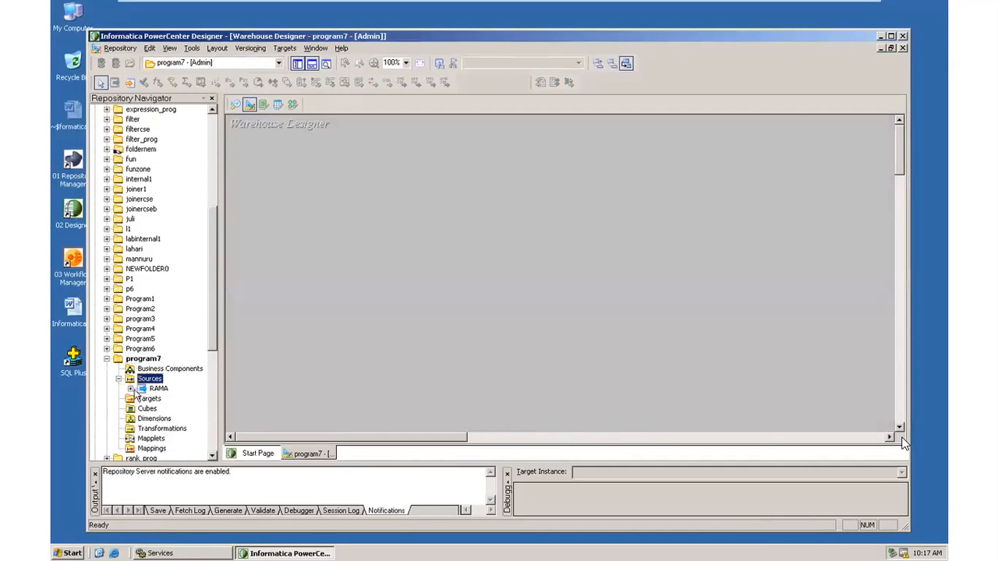
left_click(130, 389)
left_click_drag(166, 398, 317, 112)
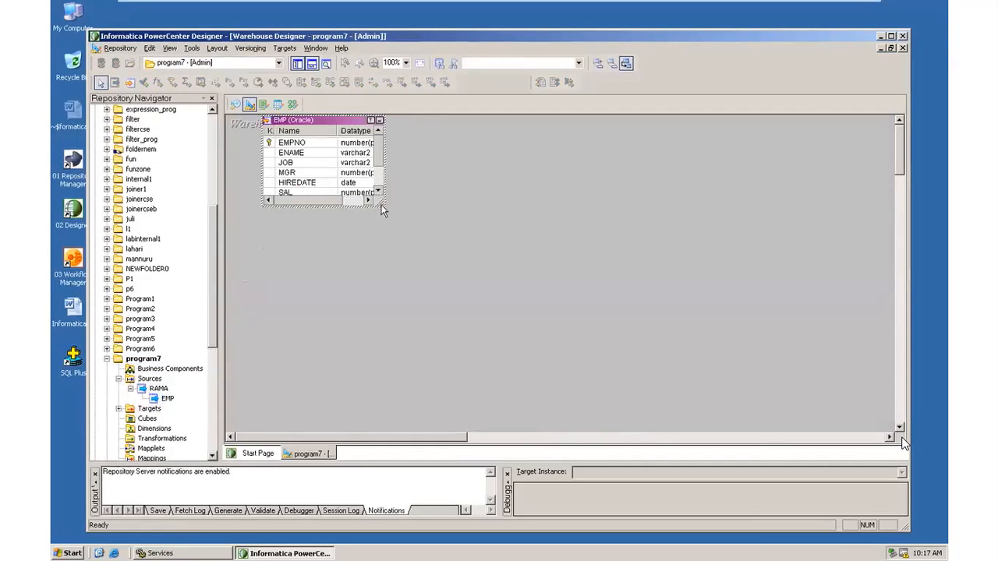
left_click_drag(382, 205, 404, 292)
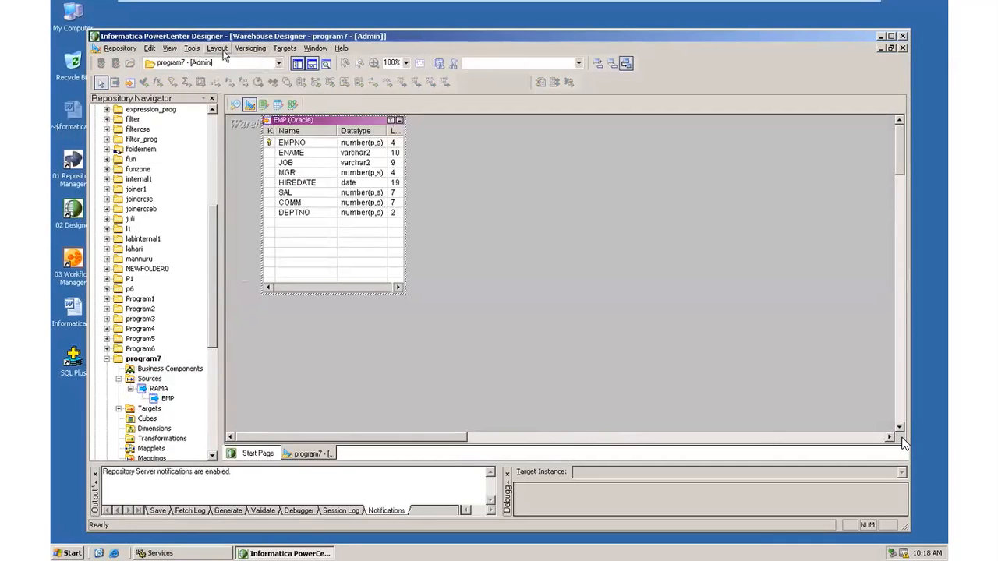
Rename the target table to targetp7 and apply the edit.
double_click(335, 123)
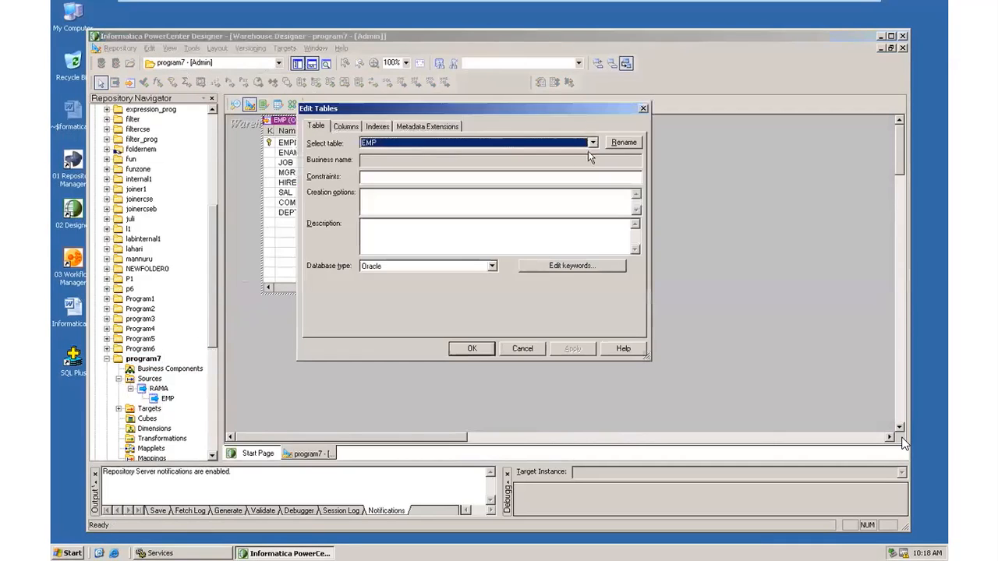
left_click(627, 143)
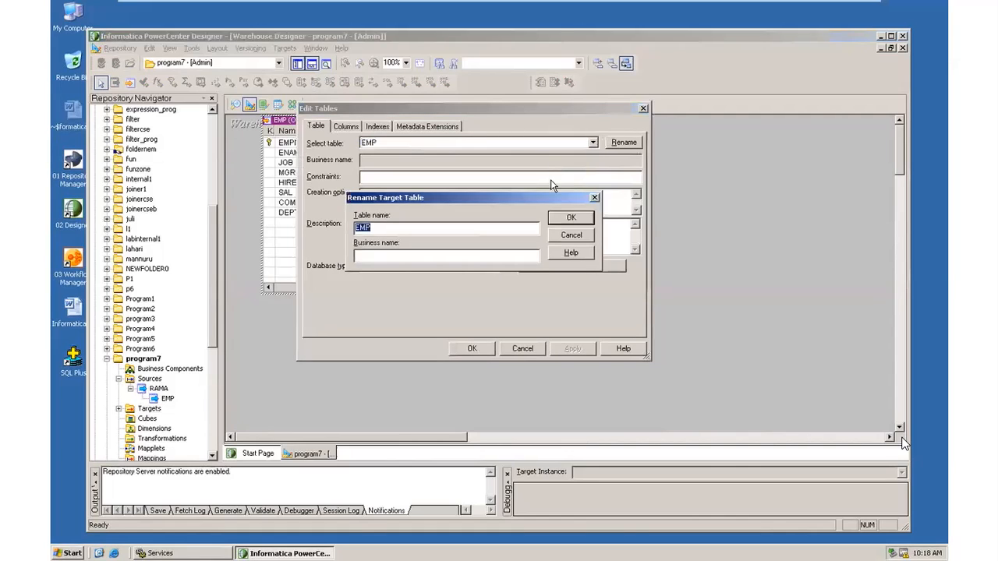
type("targetp7")
left_click(565, 221)
left_click(474, 348)
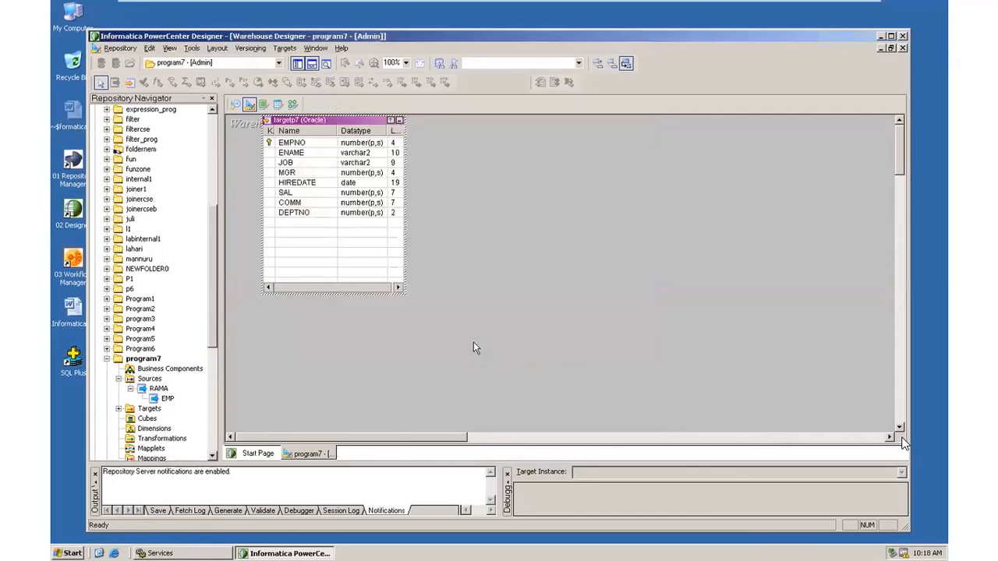
Set up SQL generation for the target with table creation, choosing Generate and execute.
left_click(285, 47)
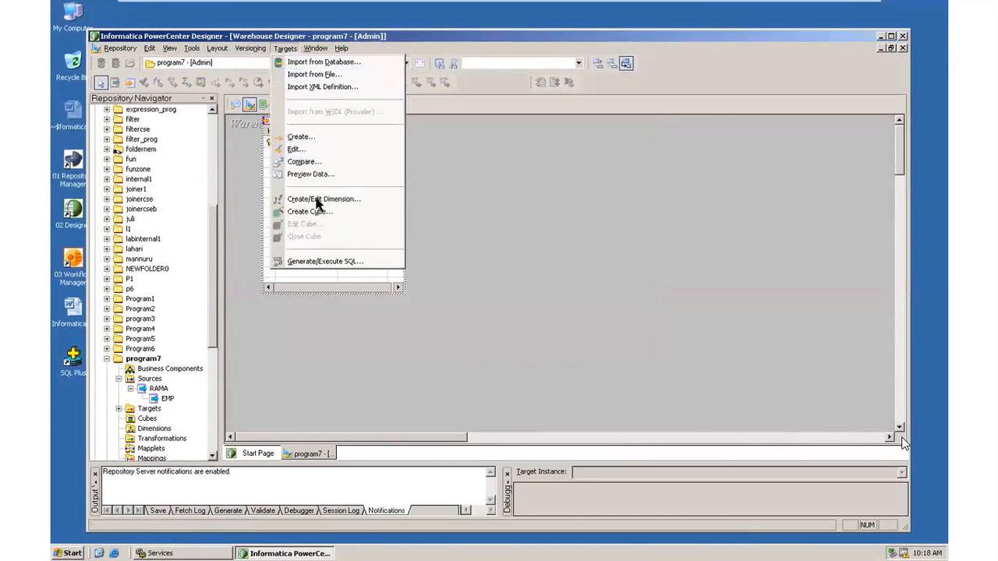
left_click(322, 261)
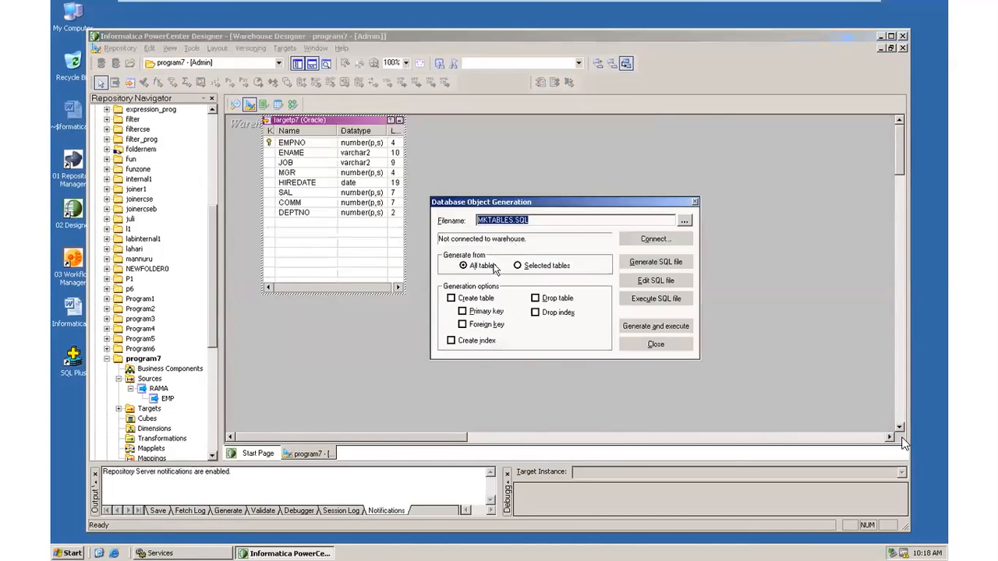
left_click(452, 298)
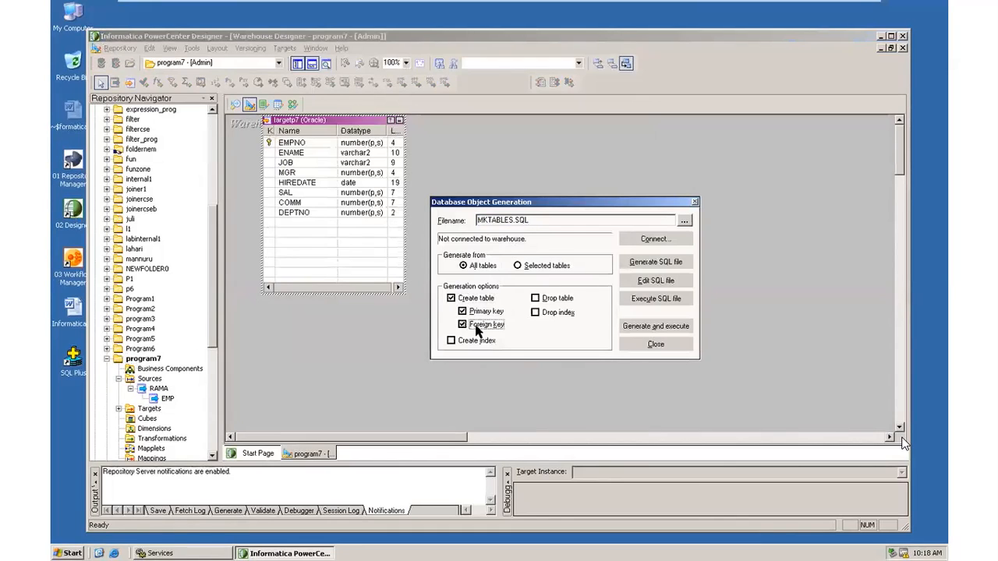
left_click(629, 324)
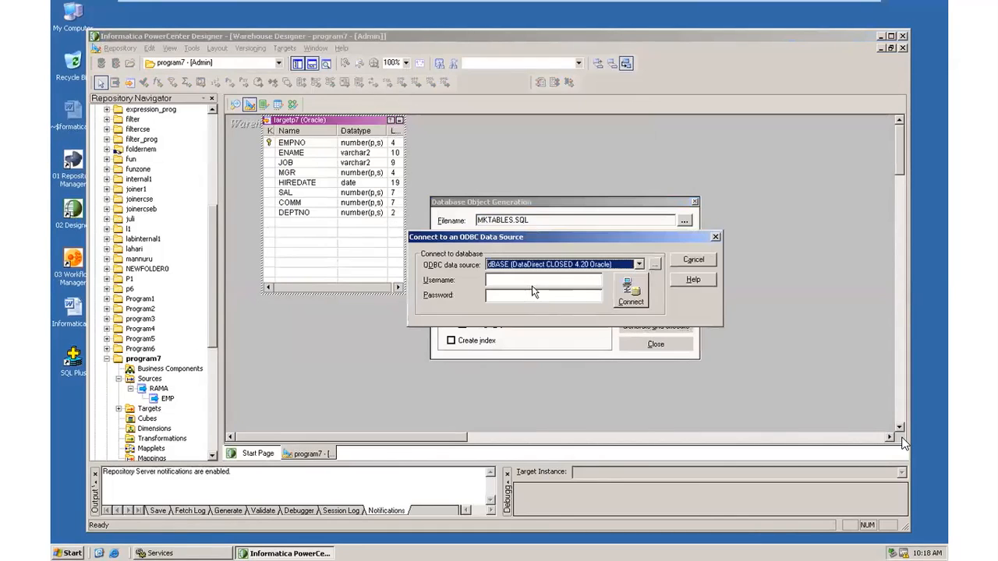
Run the table-creation SQL against RAMA, overwriting MKTABLES.SQL, and close the generation dialog.
left_click(639, 265)
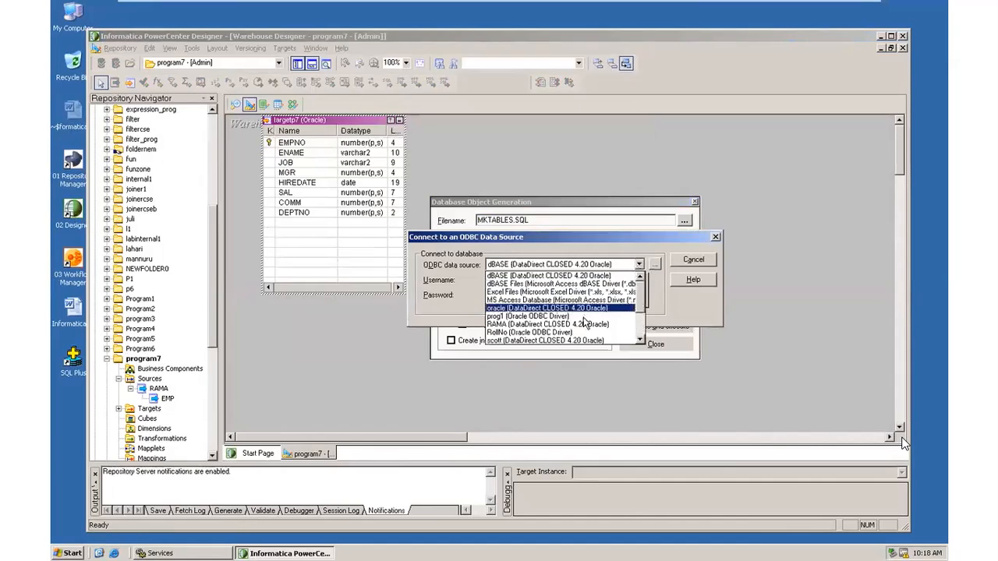
left_click(585, 323)
left_click(533, 281)
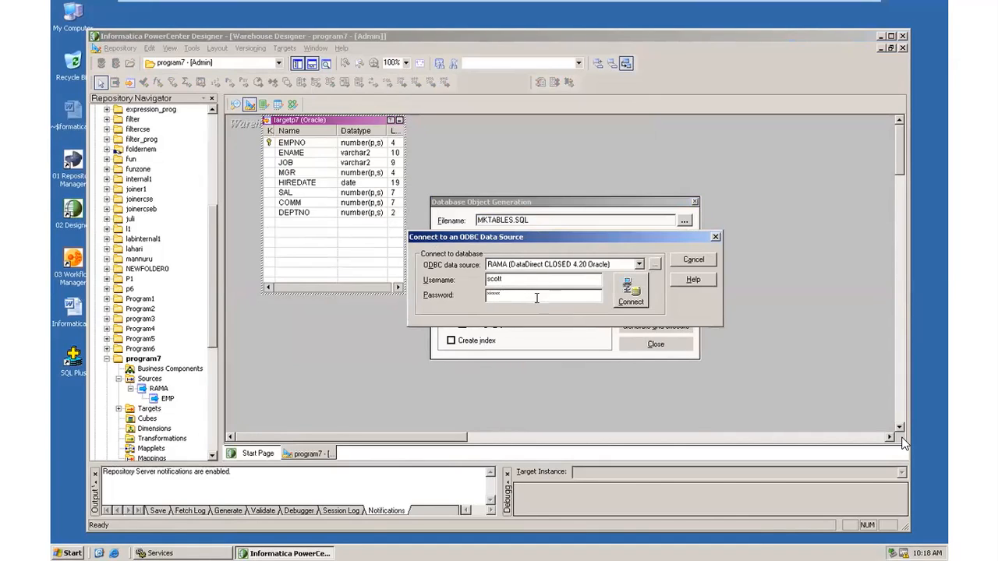
left_click(620, 288)
left_click(541, 304)
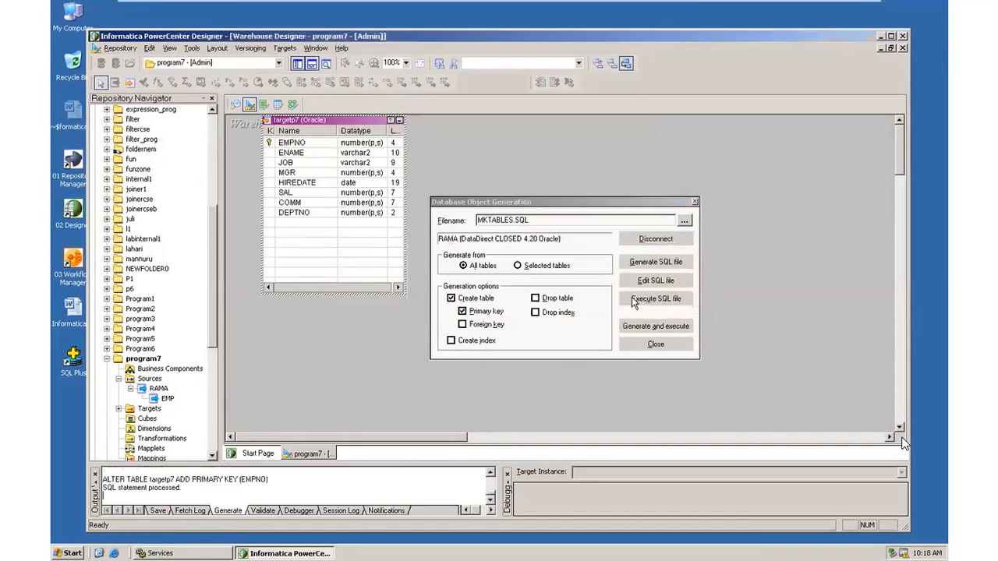
left_click(655, 344)
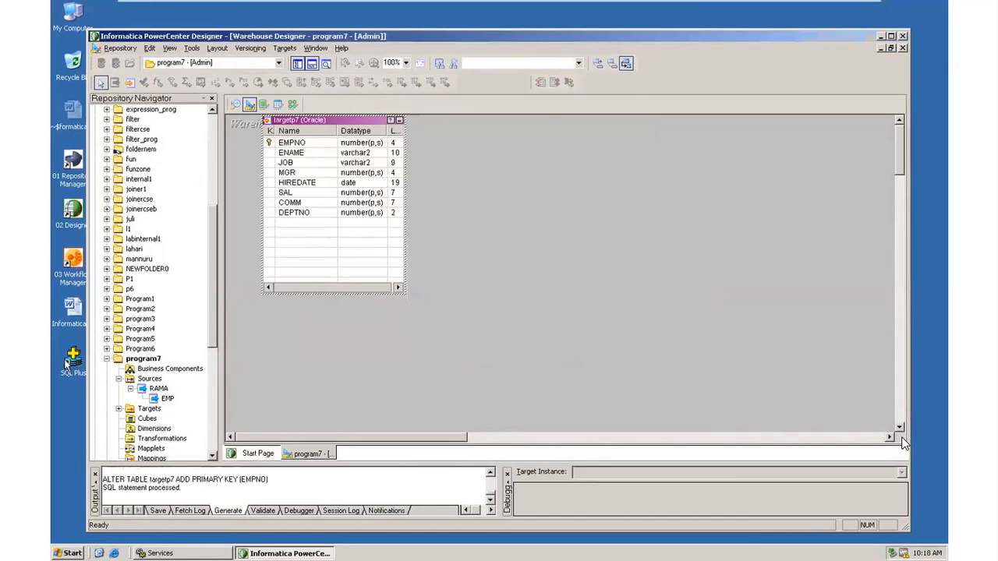
Log on to SQL*Plus and run select * from targetp7; returning no rows selected.
double_click(73, 360)
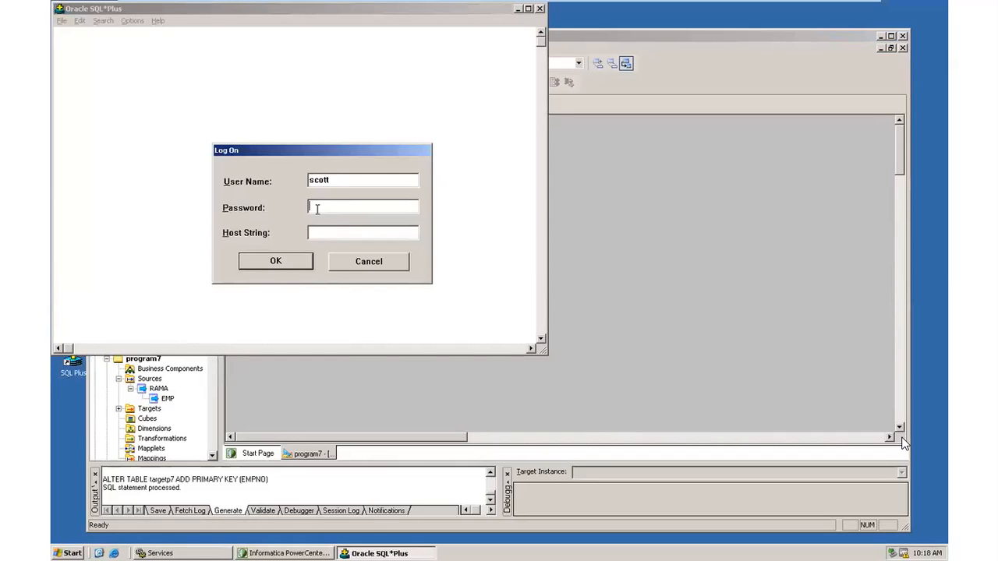
left_click(283, 263)
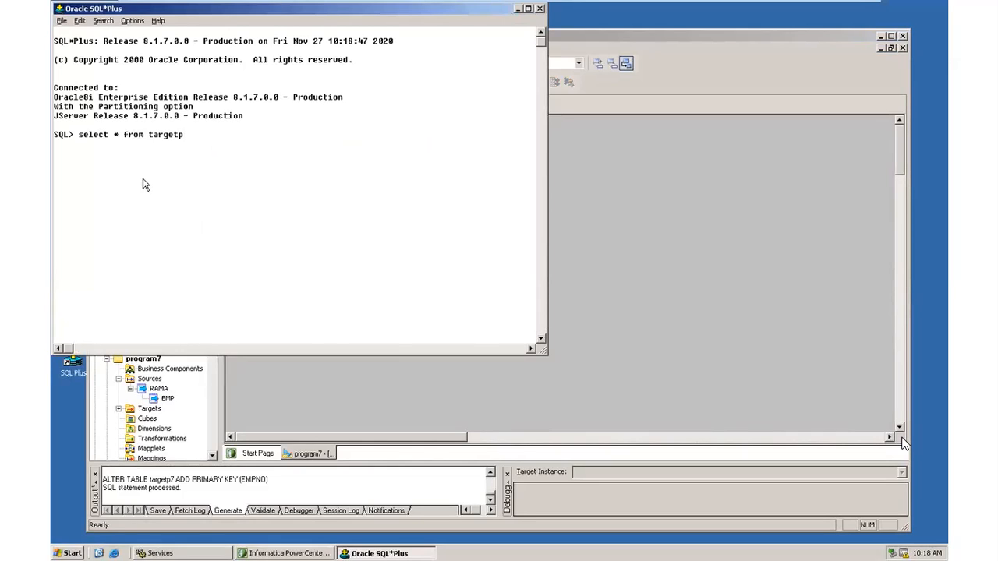
key("Return")
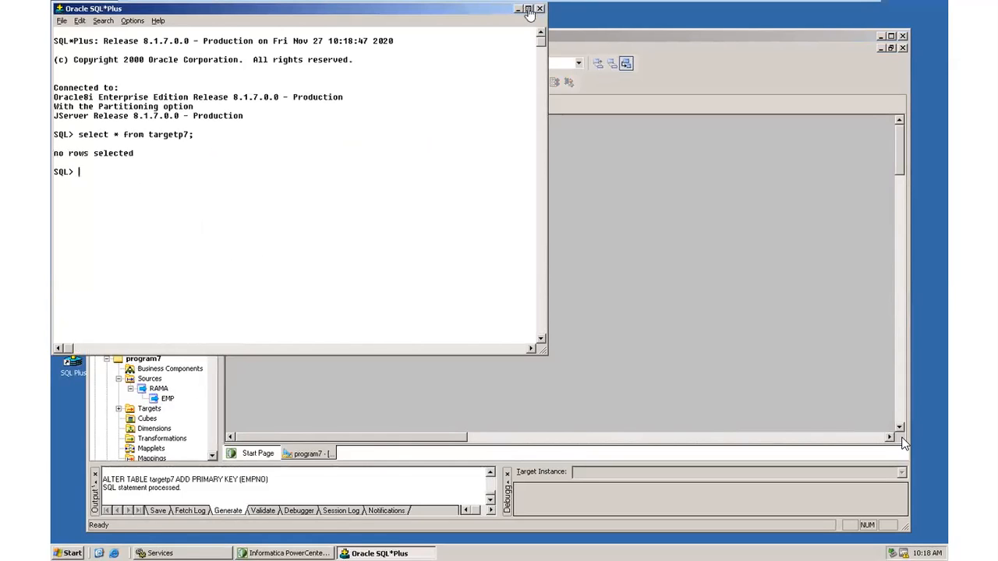
left_click_drag(459, 7, 642, 60)
Minimize SQL*Plus and switch Designer to the Mapping Designer.
left_click(699, 60)
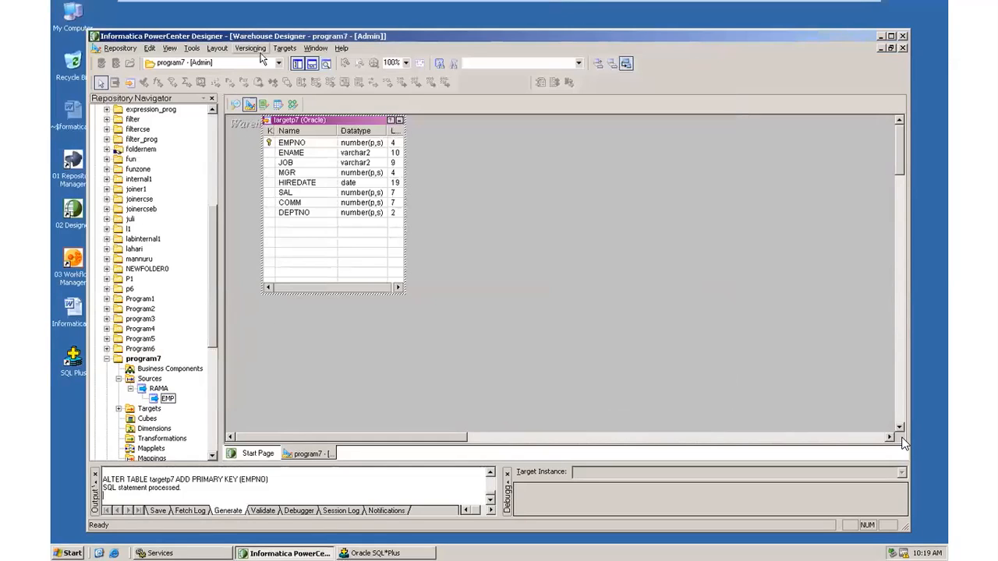
left_click(193, 48)
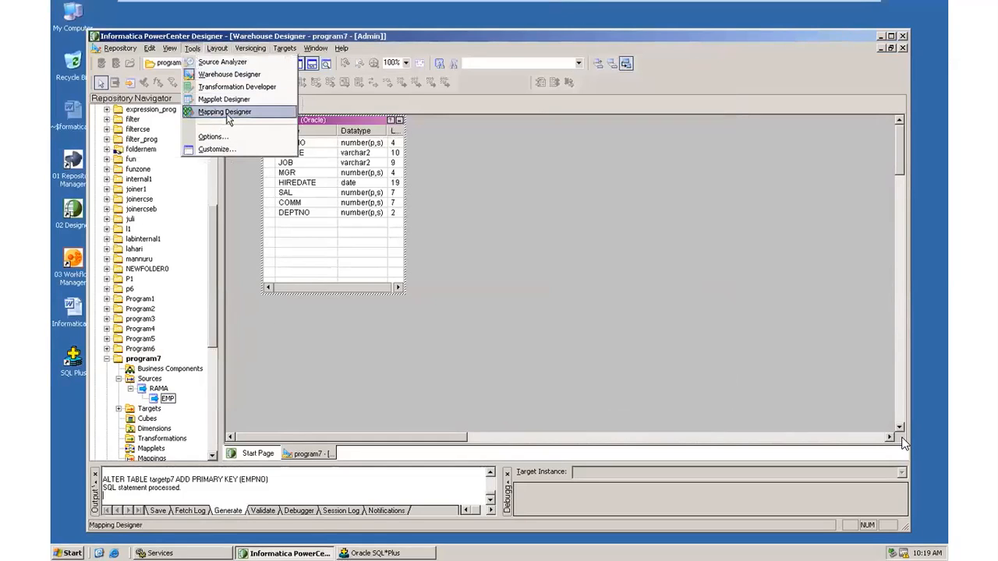
left_click(225, 111)
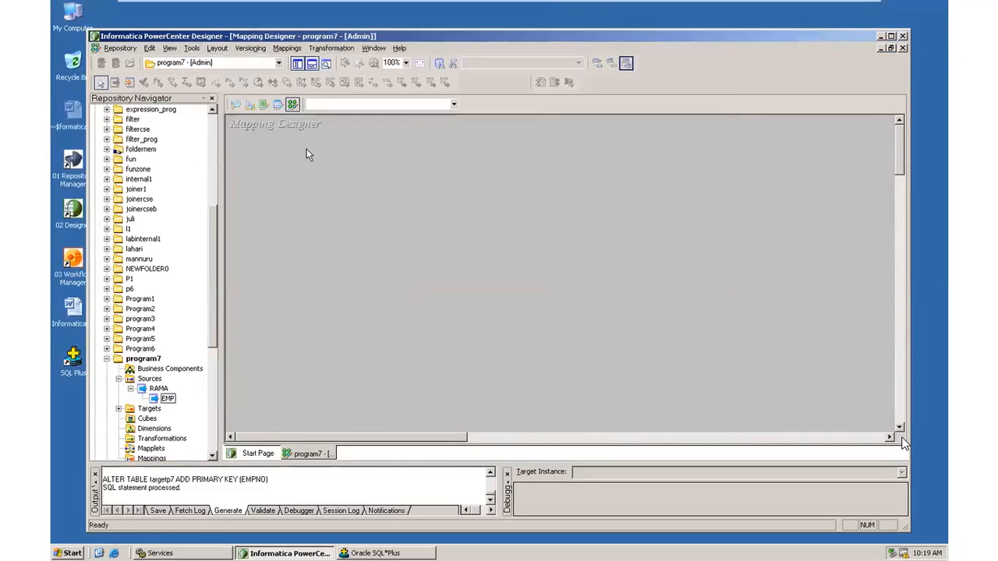
Create a new mapping named p7_mapping.
left_click(287, 48)
left_click(300, 62)
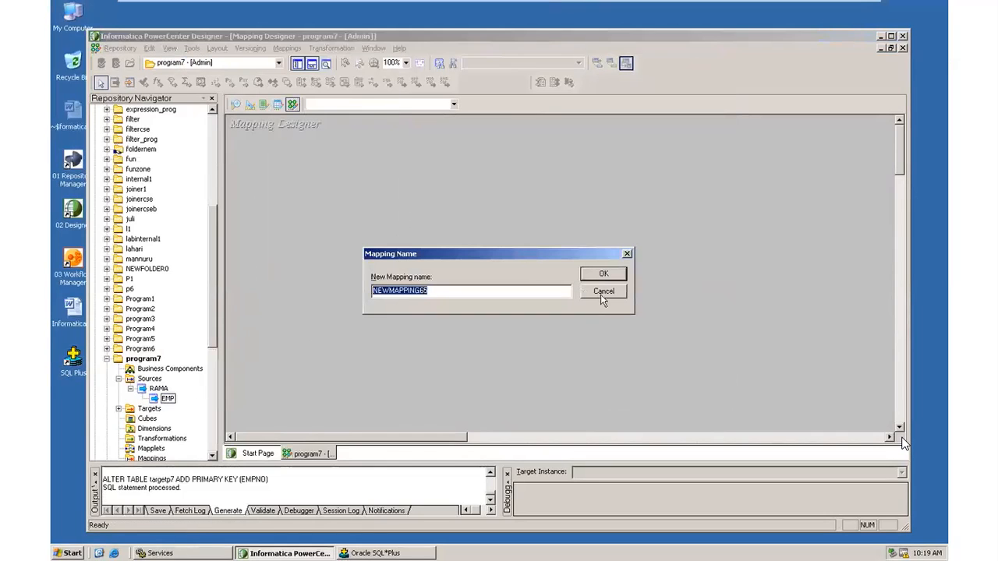
type("p7_mapping")
left_click(605, 273)
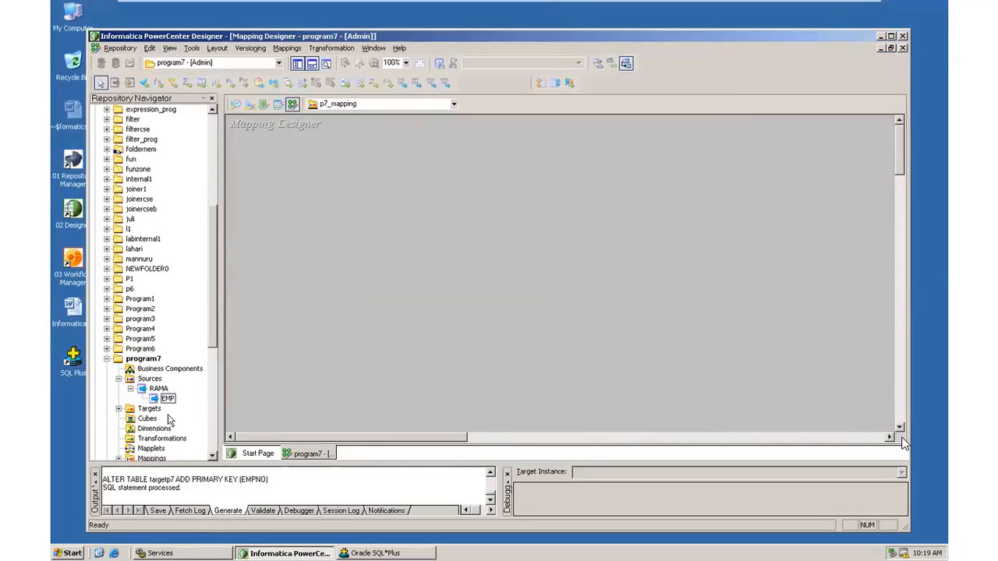
Add the EMP source with its SQ_EMP qualifier to p7_mapping, collapsed and repositioned.
left_click(119, 409)
left_click_drag(167, 398, 285, 148)
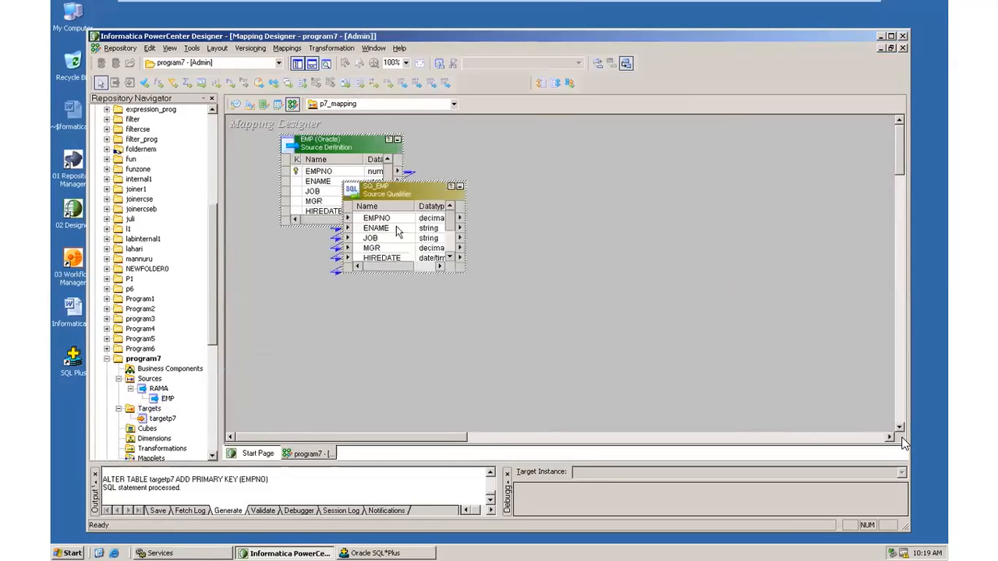
left_click(398, 143)
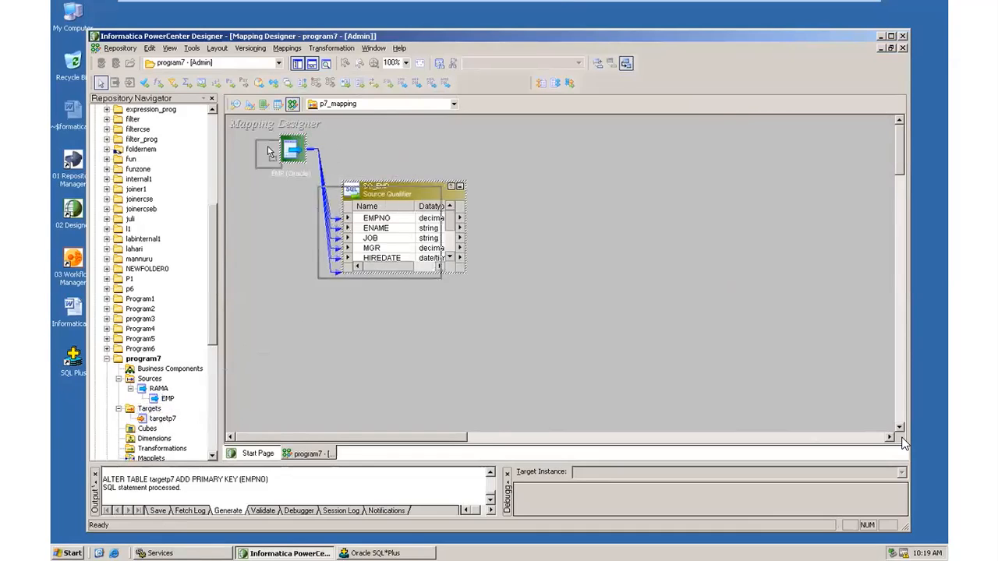
left_click_drag(425, 191, 391, 200)
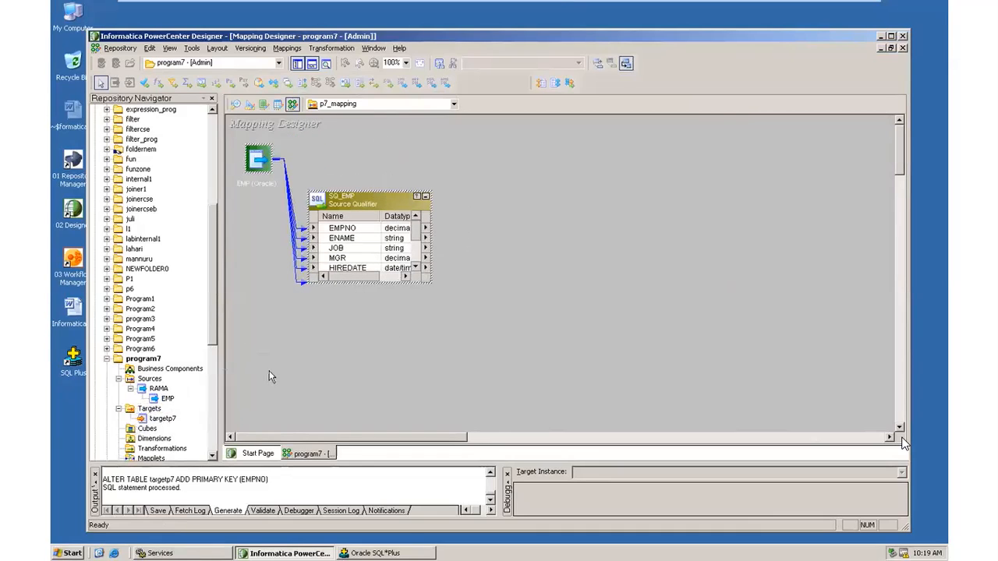
Add the targetp7 target, arrange it, and enlarge SQ_EMP to show all ports.
left_click_drag(162, 419, 808, 145)
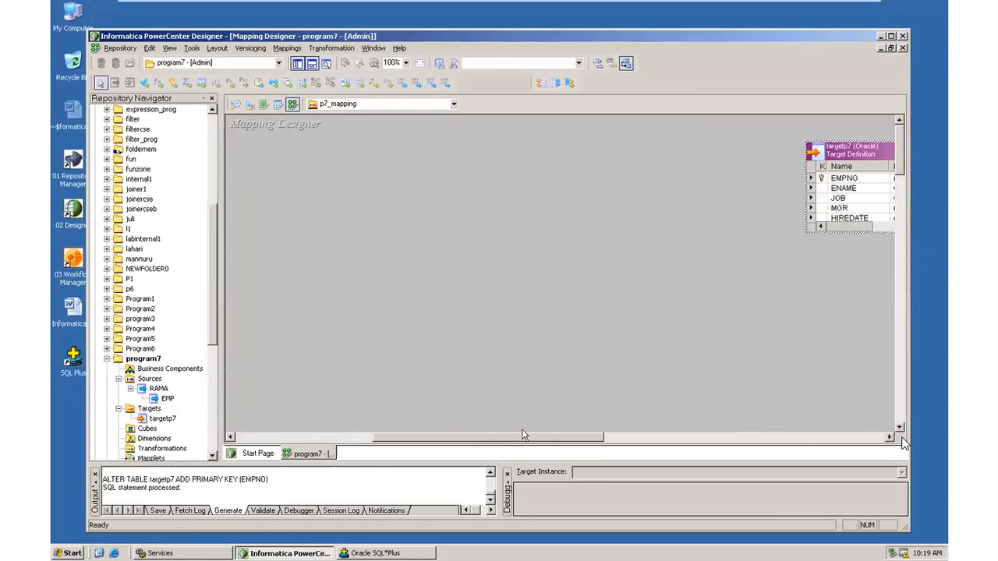
left_click_drag(829, 162, 344, 166)
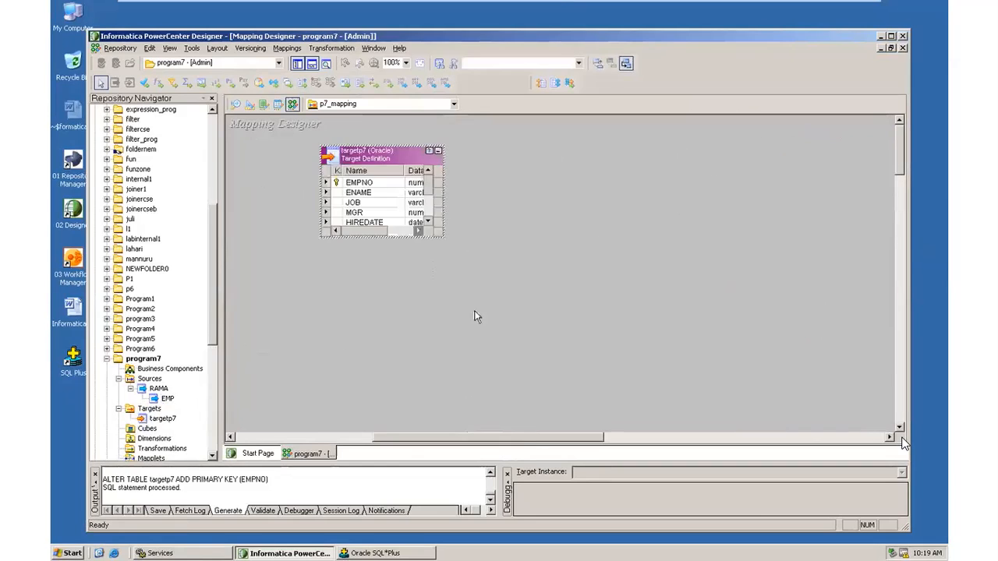
left_click_drag(521, 439, 365, 420)
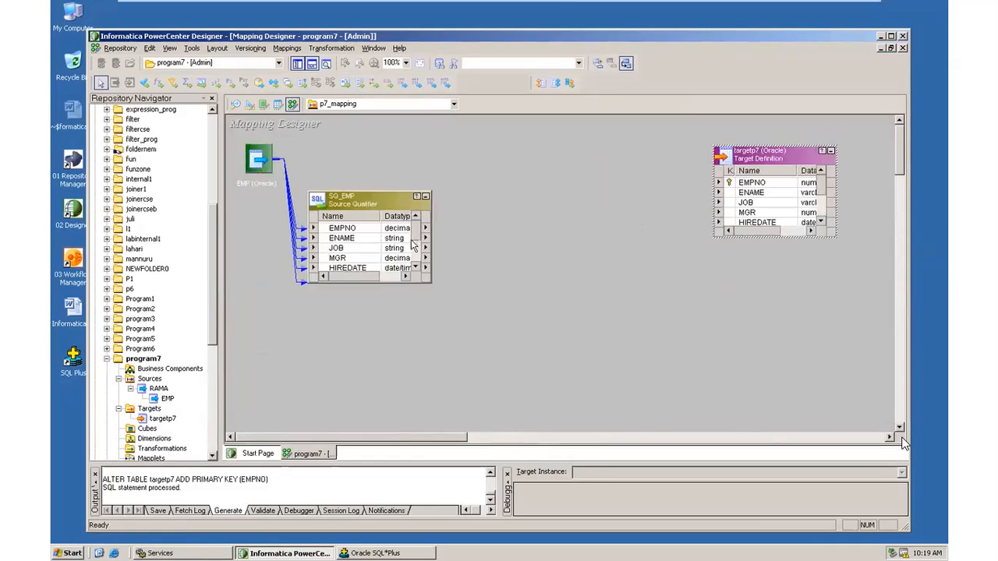
left_click(392, 282)
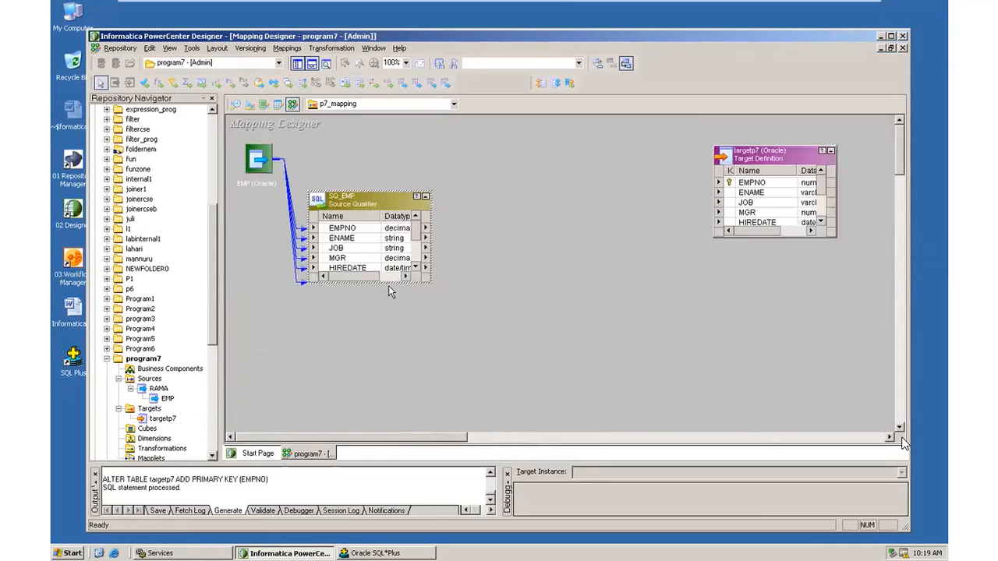
left_click_drag(386, 302, 385, 375)
left_click_drag(388, 209, 377, 149)
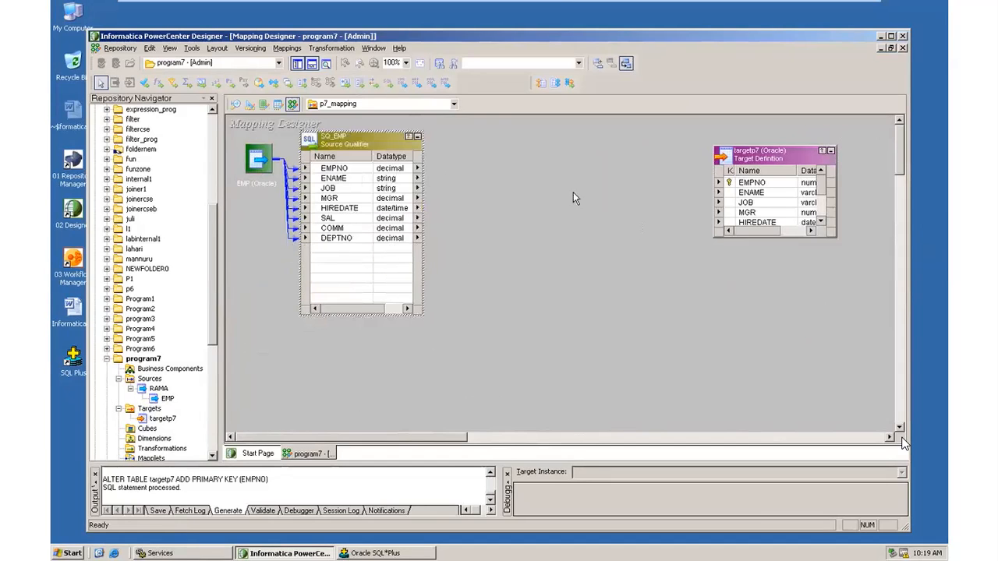
left_click(331, 47)
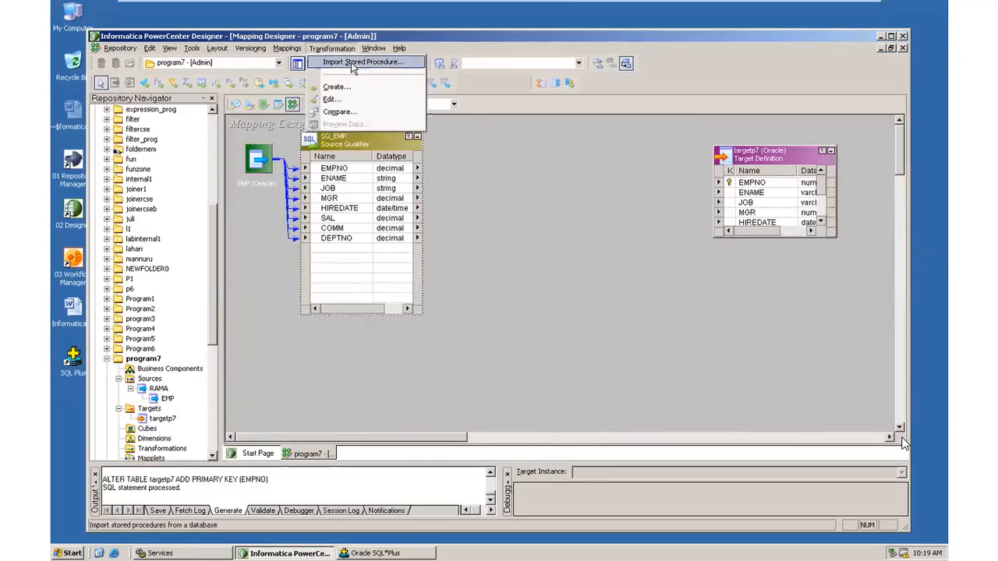
Create a Rank transformation named p7_RANK and place it at the upper middle of the canvas.
left_click(348, 92)
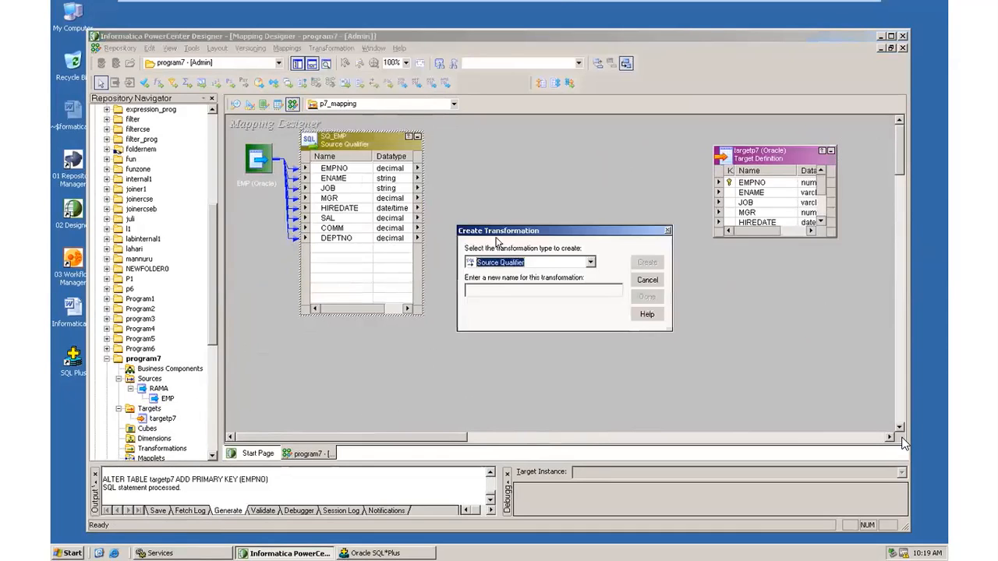
left_click(590, 263)
left_click(538, 384)
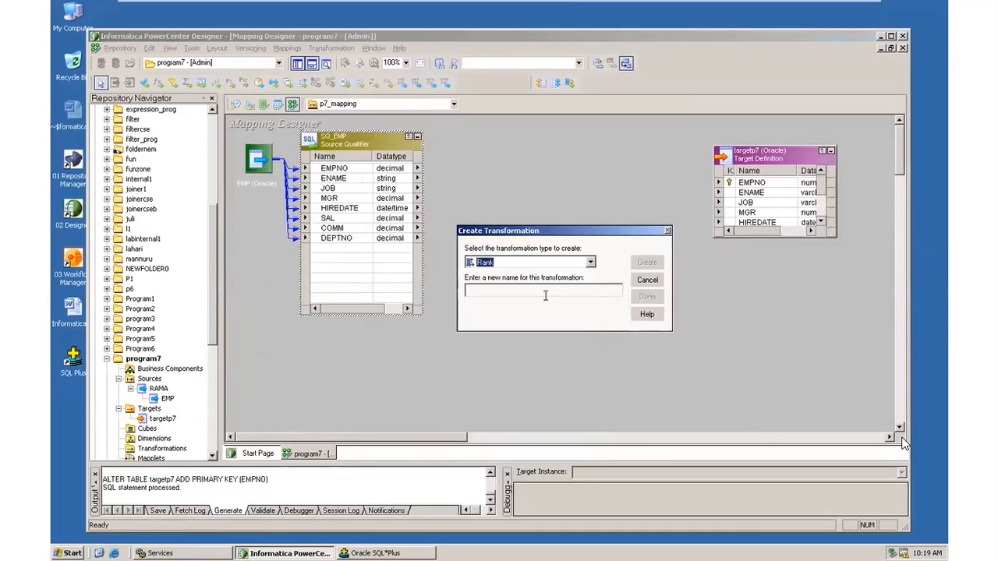
left_click(532, 292)
type("r")
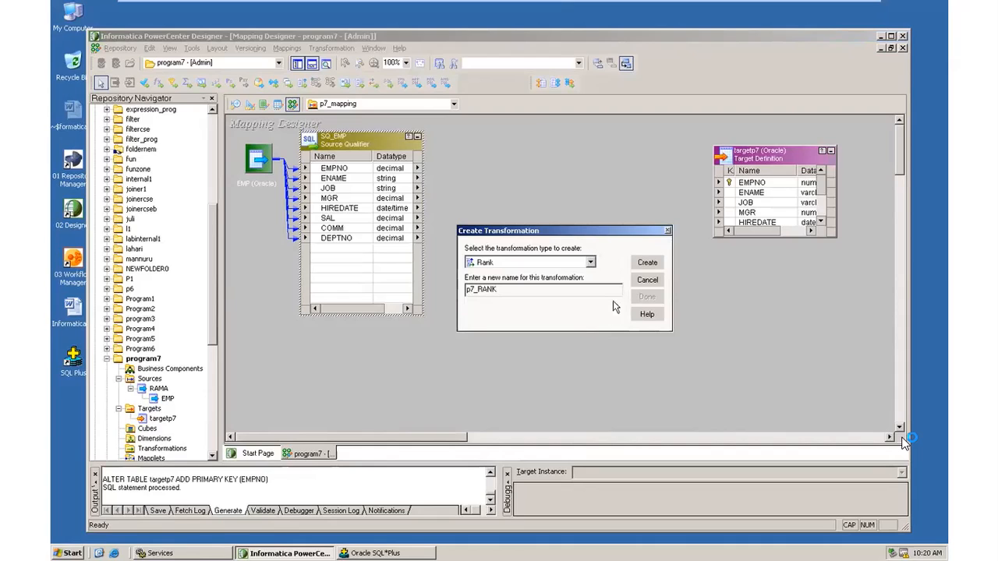
left_click(647, 264)
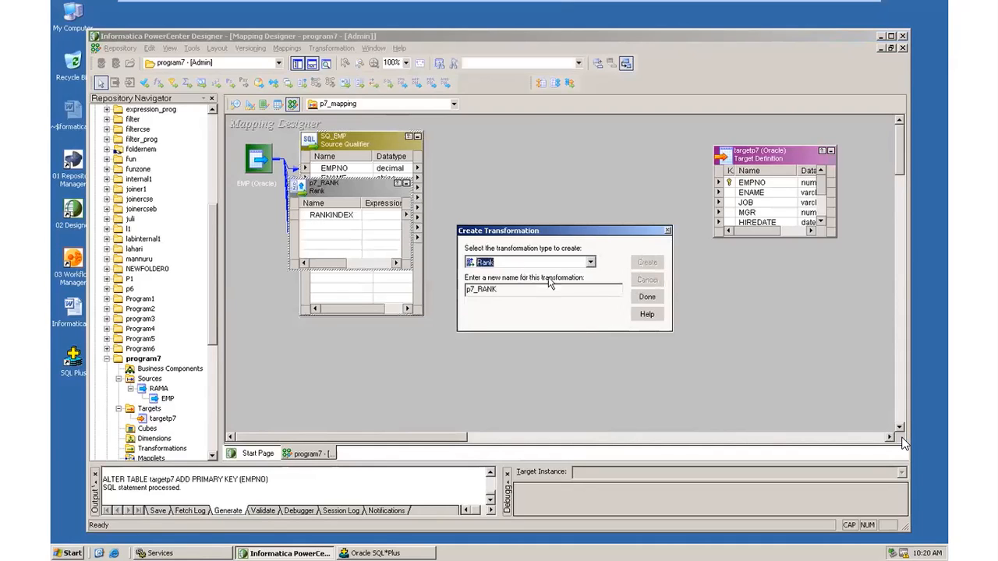
left_click(647, 296)
left_click_drag(330, 185, 542, 140)
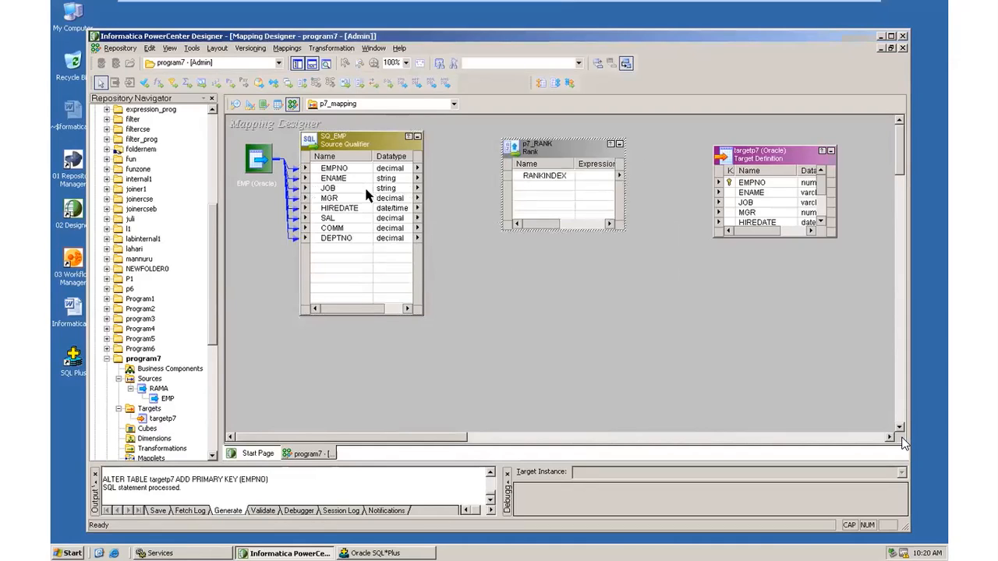
Enlarge p7_RANK and link all eight SQ_EMP ports into it.
left_click(333, 169)
left_click_drag(612, 230, 588, 349)
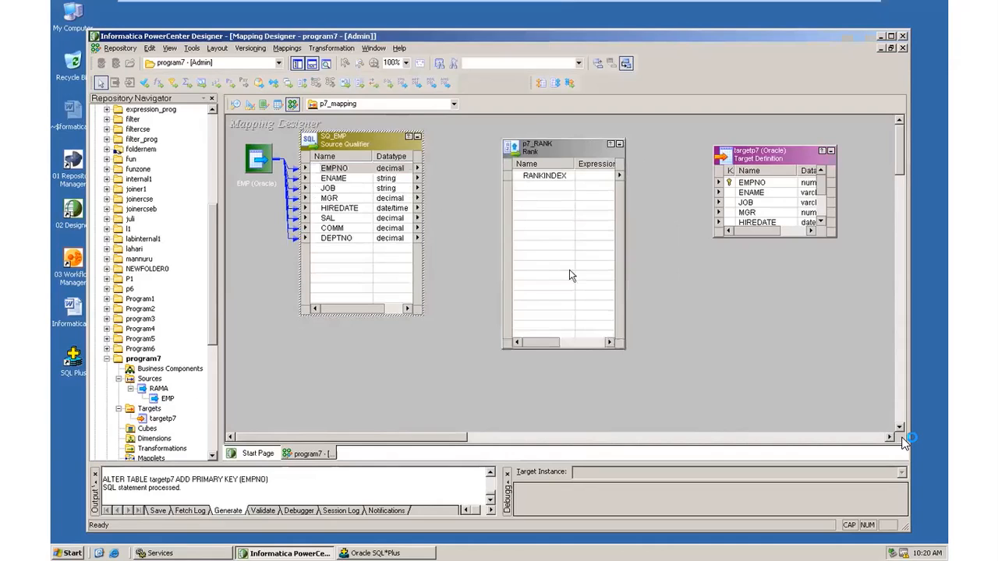
right_click(335, 169)
left_click(357, 177)
left_click_drag(330, 178, 538, 192)
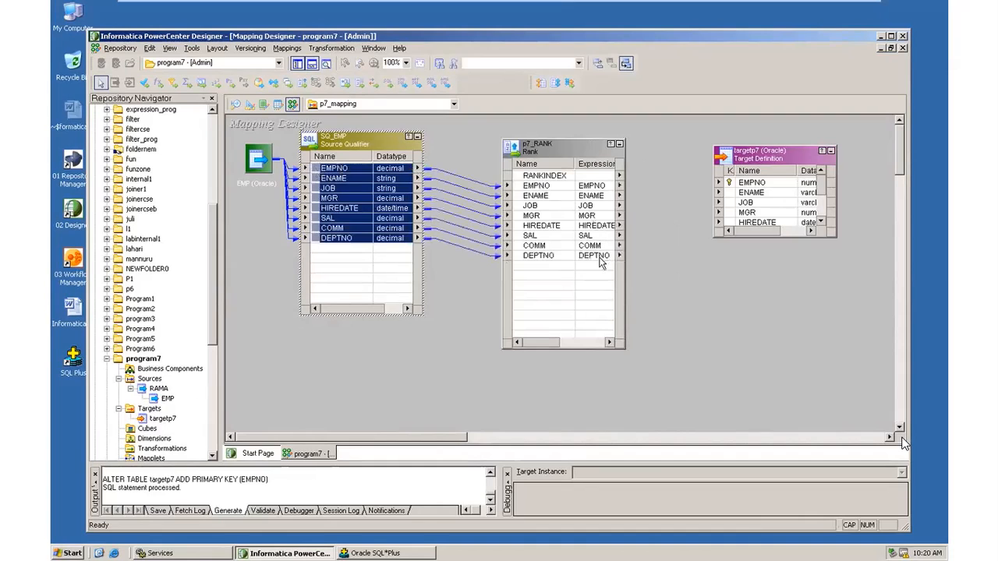
Set p7_RANK's properties to Top with Number of Ranks 5.
double_click(573, 151)
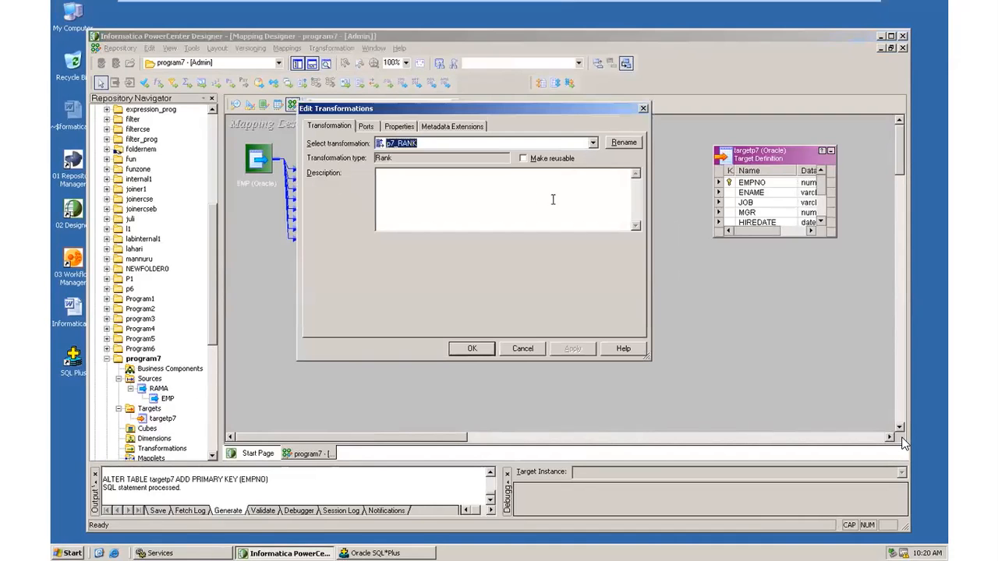
left_click(399, 126)
left_click(466, 193)
left_click(467, 194)
left_click(472, 205)
left_click(469, 192)
left_click(468, 212)
left_click(460, 203)
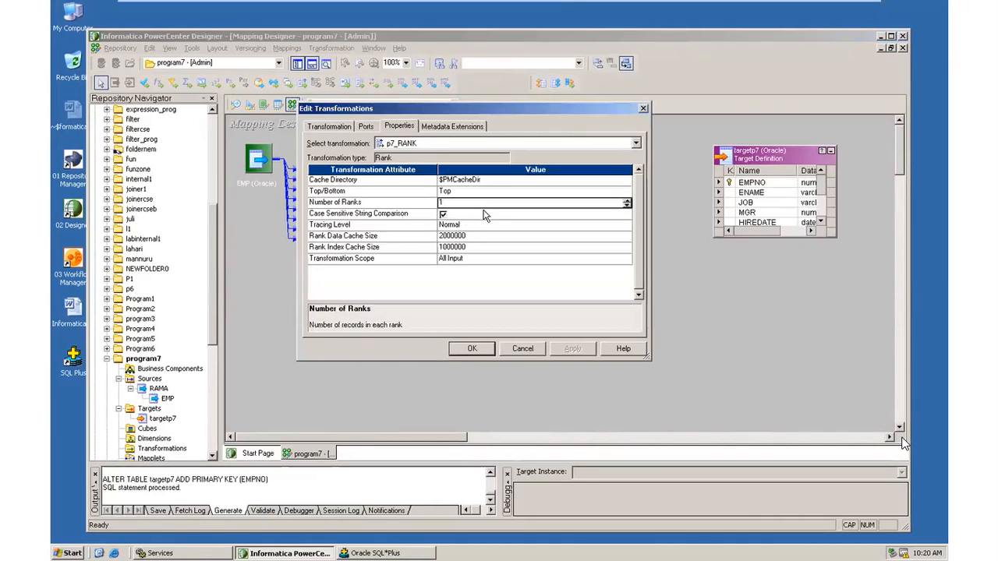
type("5")
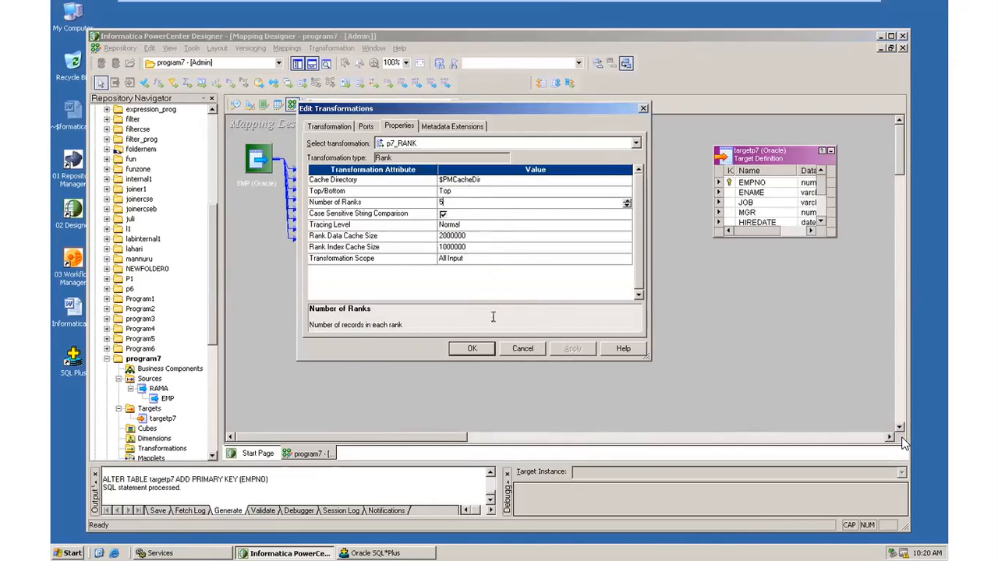
Make SAL the rank port instead of EMPNO and accept the edits.
left_click(366, 127)
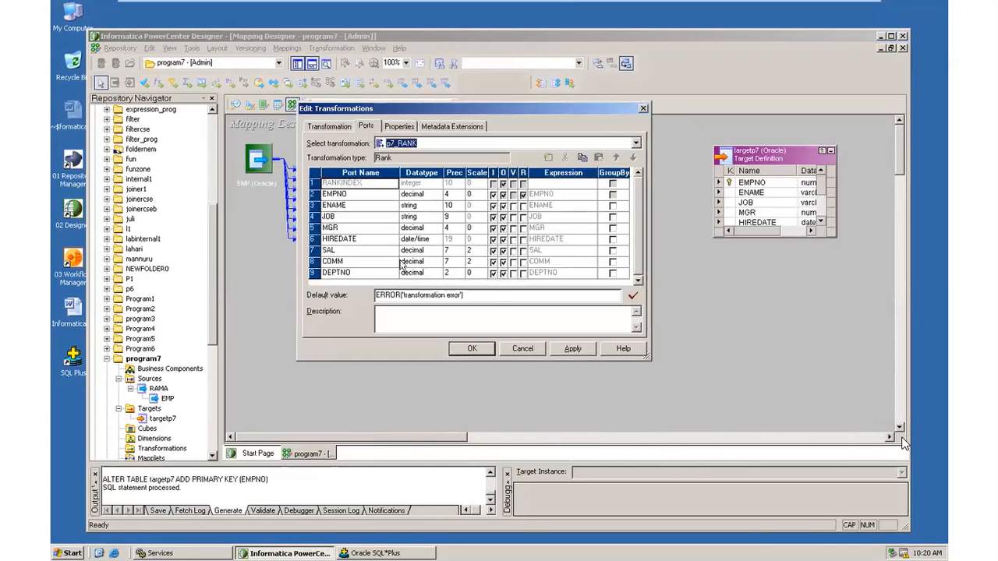
left_click(522, 250)
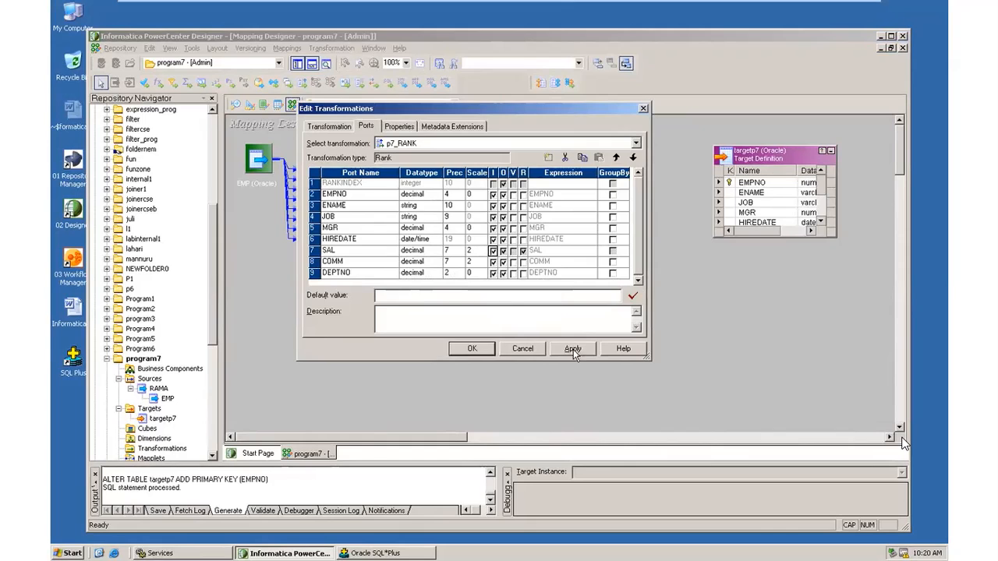
left_click(471, 349)
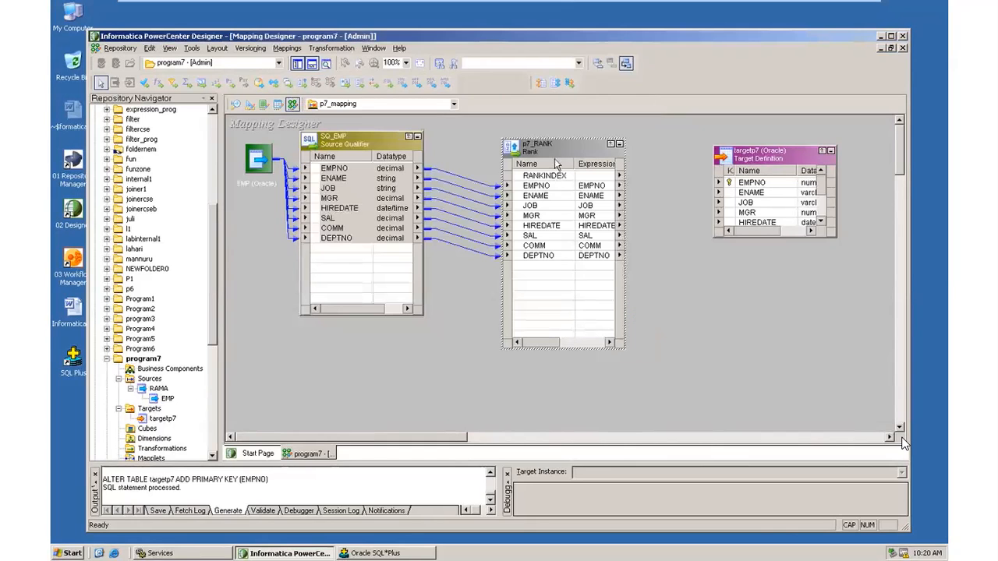
Rearrange the boxes, then link p7_RANK's EMPNO, ENAME, JOB, MGR and HIREDATE to the same-named targetp7 ports.
left_click_drag(552, 156, 535, 180)
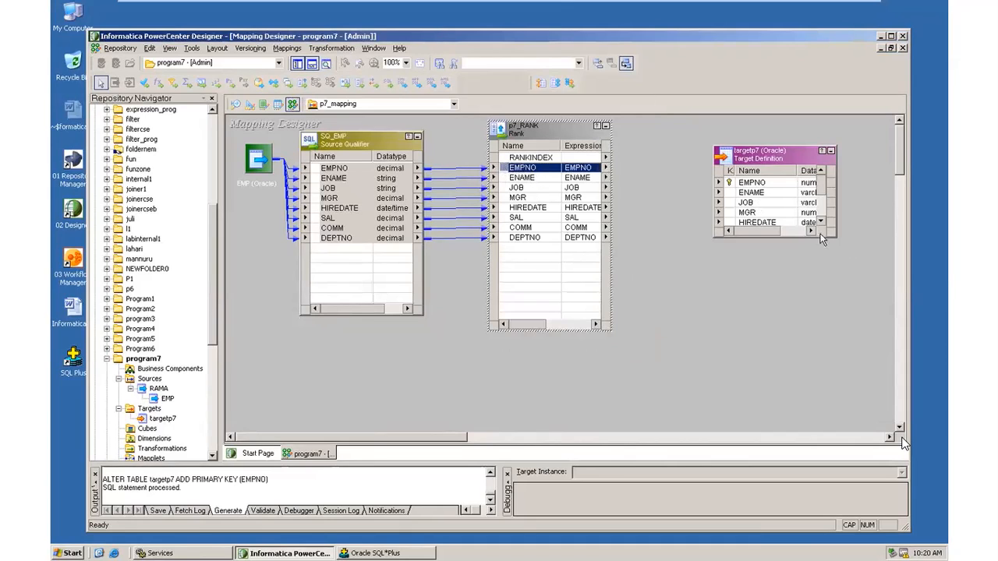
left_click_drag(797, 237, 797, 364)
left_click_drag(546, 170, 747, 183)
left_click(511, 177)
left_click_drag(507, 181, 747, 193)
left_click_drag(518, 188, 725, 212)
left_click_drag(507, 207, 725, 226)
left_click_drag(530, 225, 736, 233)
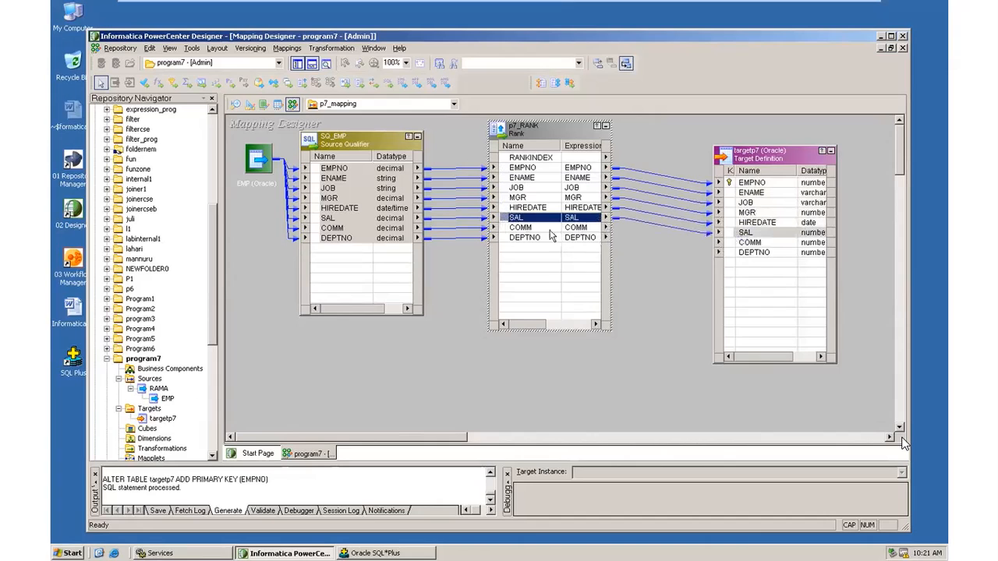
Review p7_RANK's properties and ports, then link COMM and DEPTNO to targetp7.
double_click(554, 131)
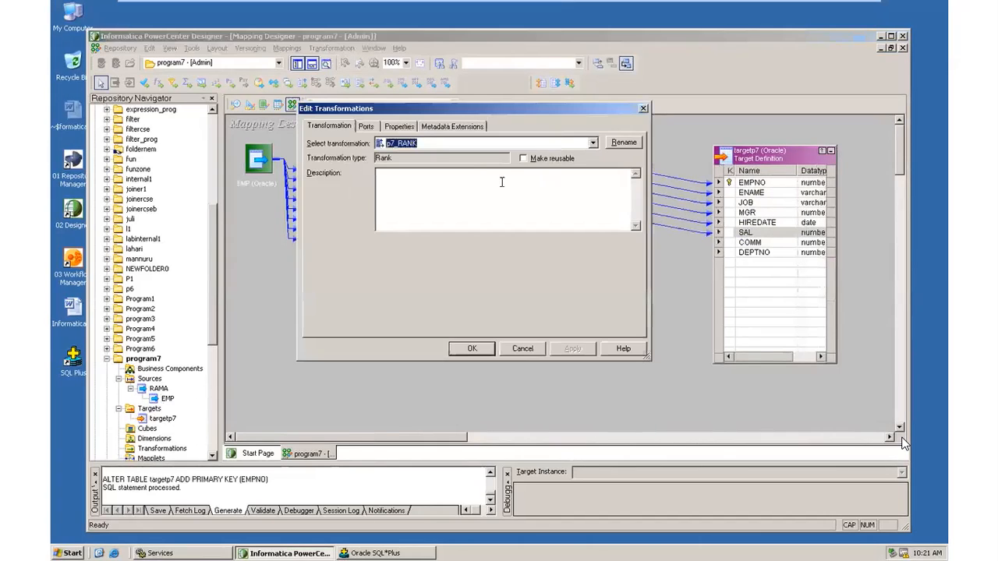
left_click(401, 128)
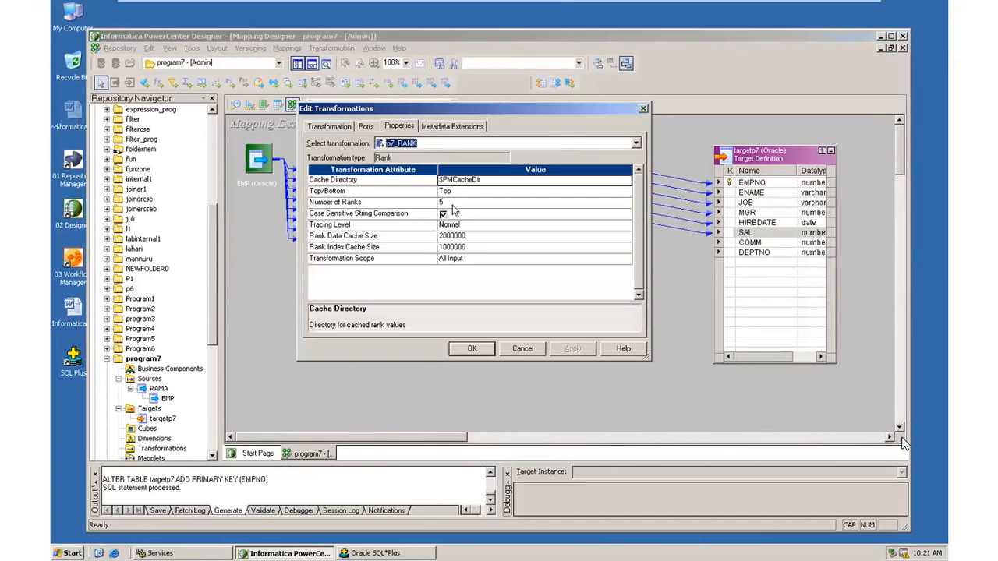
left_click(366, 127)
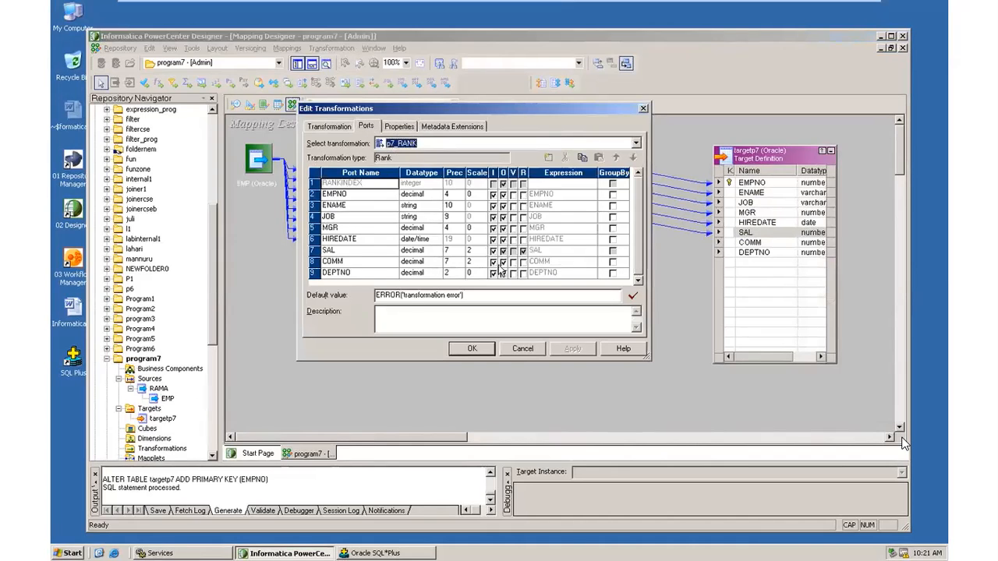
left_click(474, 351)
left_click_drag(519, 228, 750, 246)
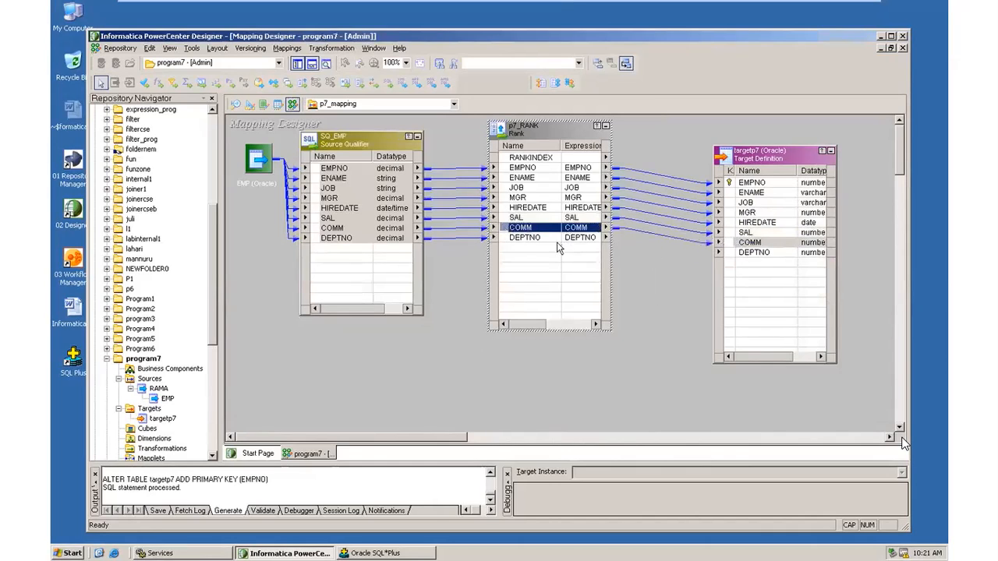
left_click_drag(551, 240, 750, 256)
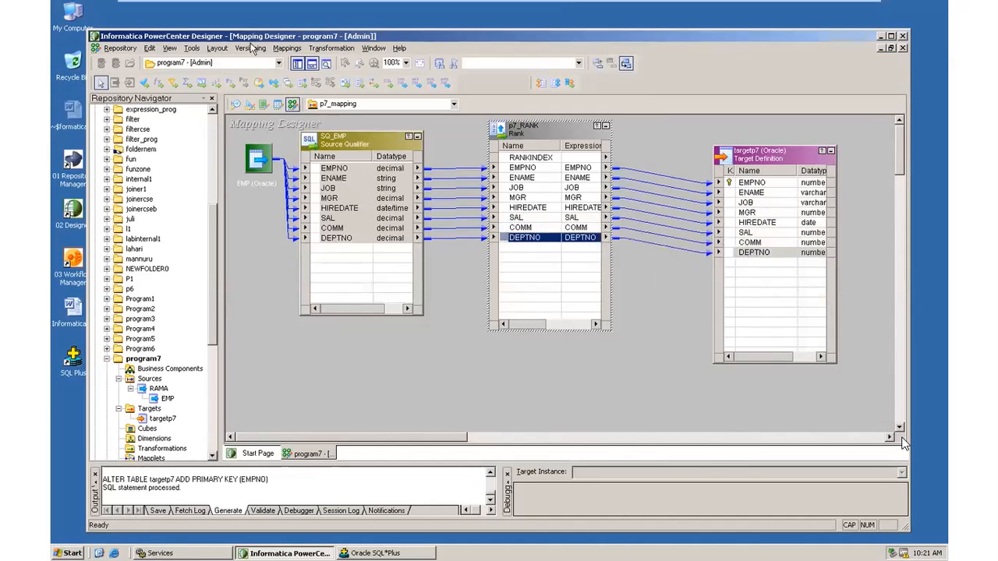
Validate p7_mapping, save it to the repository, and minimize the Designer.
left_click(287, 49)
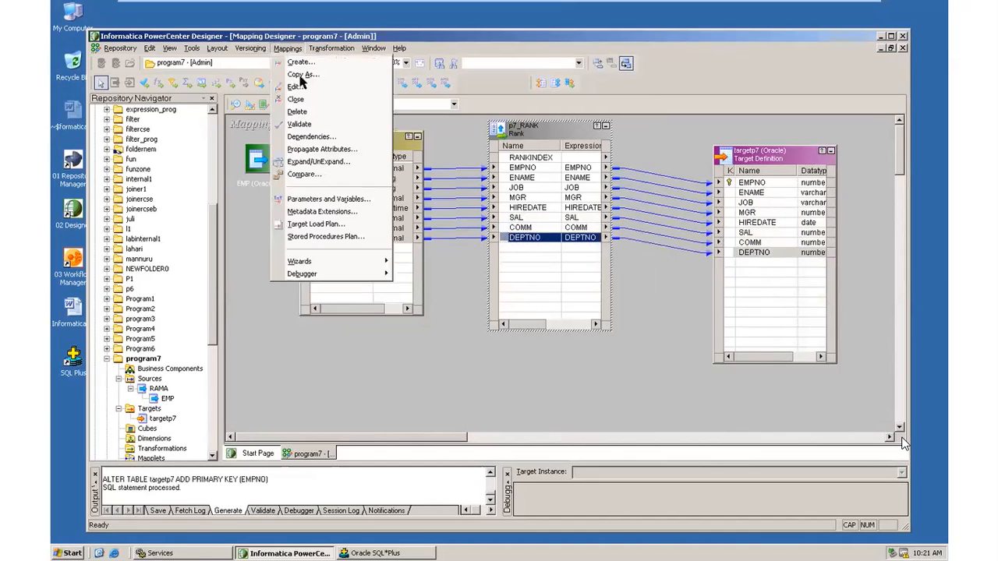
left_click(320, 124)
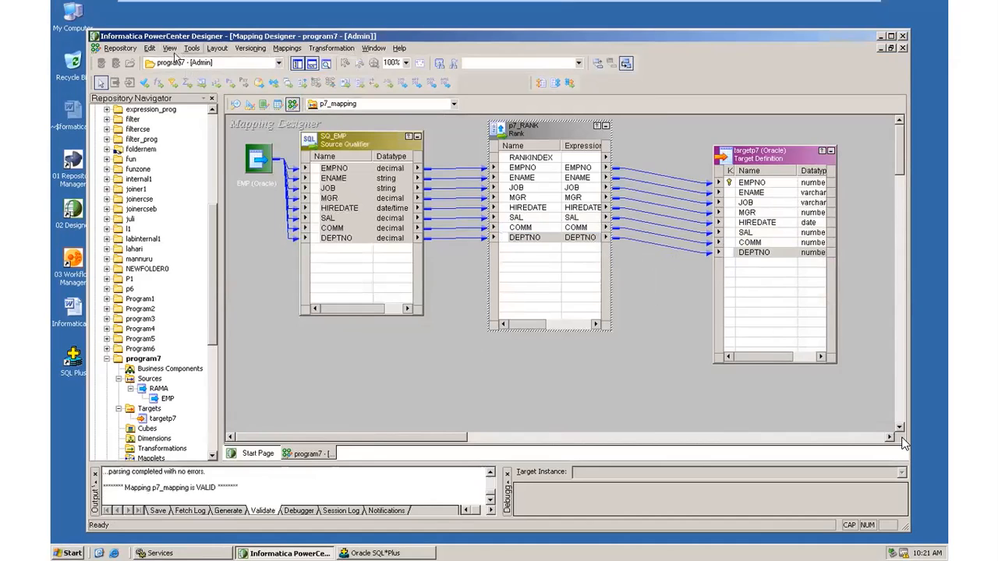
left_click(121, 49)
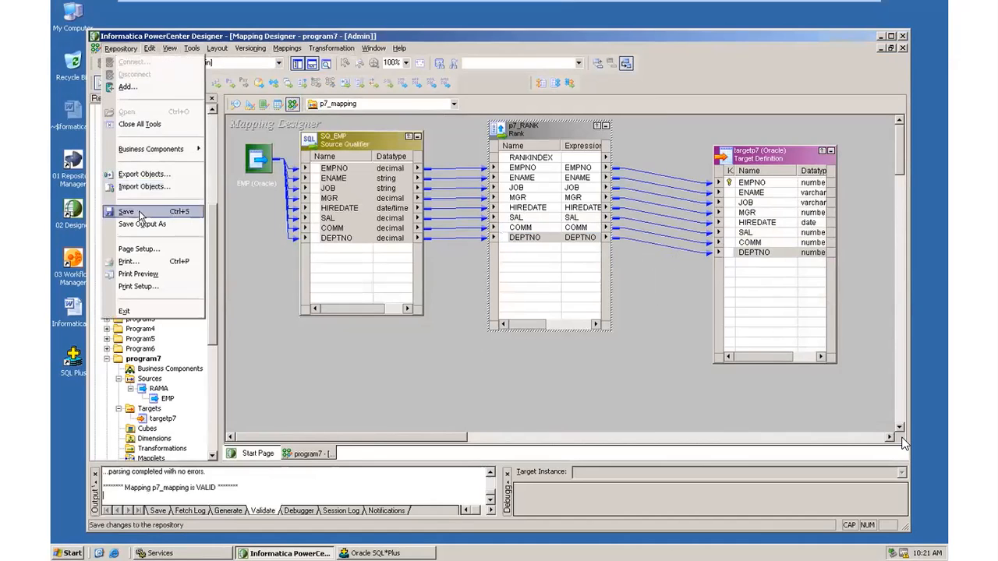
left_click(171, 211)
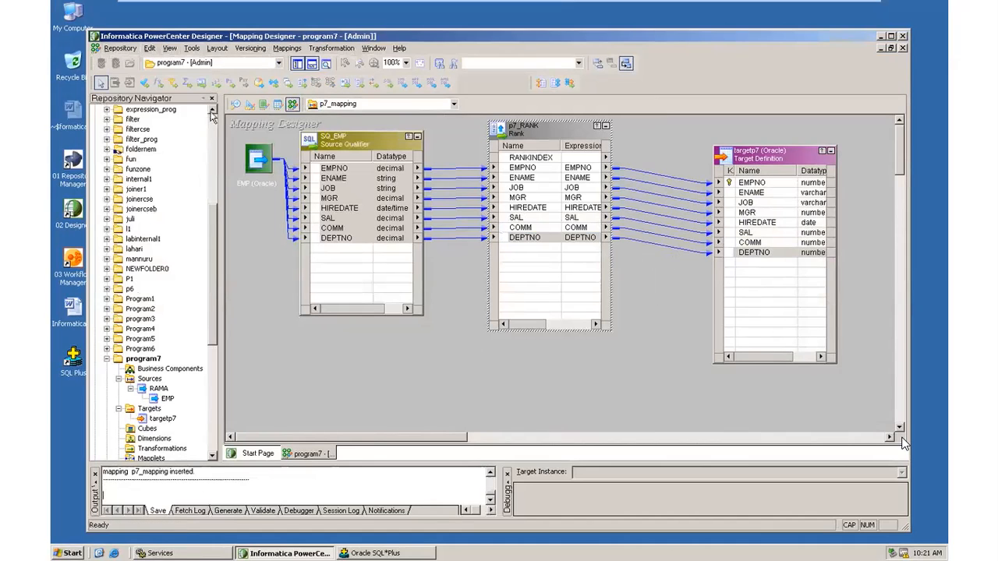
left_click(879, 37)
Launch Workflow Manager and log into the Admin repository with its password, retrying after a login failure.
double_click(73, 260)
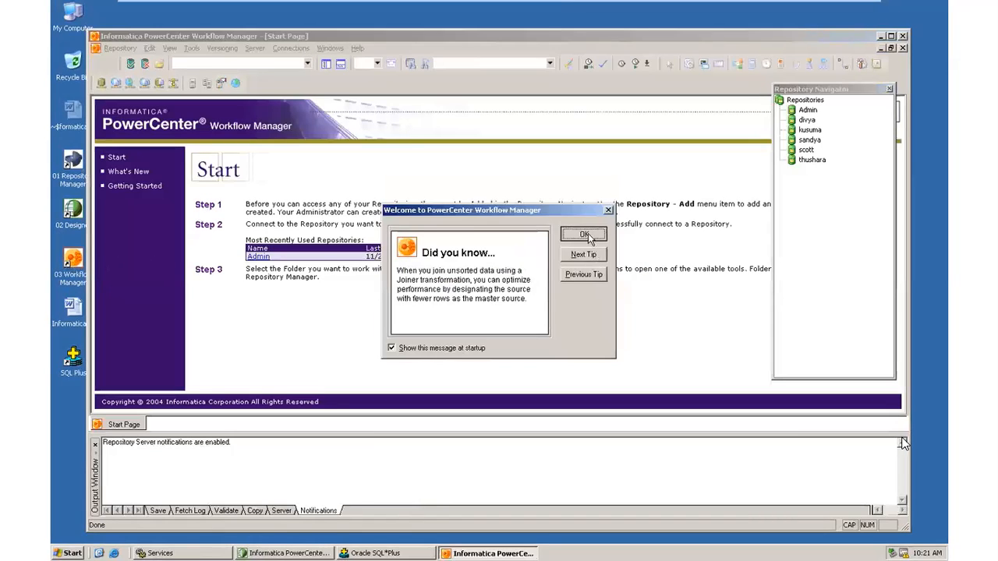
left_click(584, 235)
left_click(258, 257)
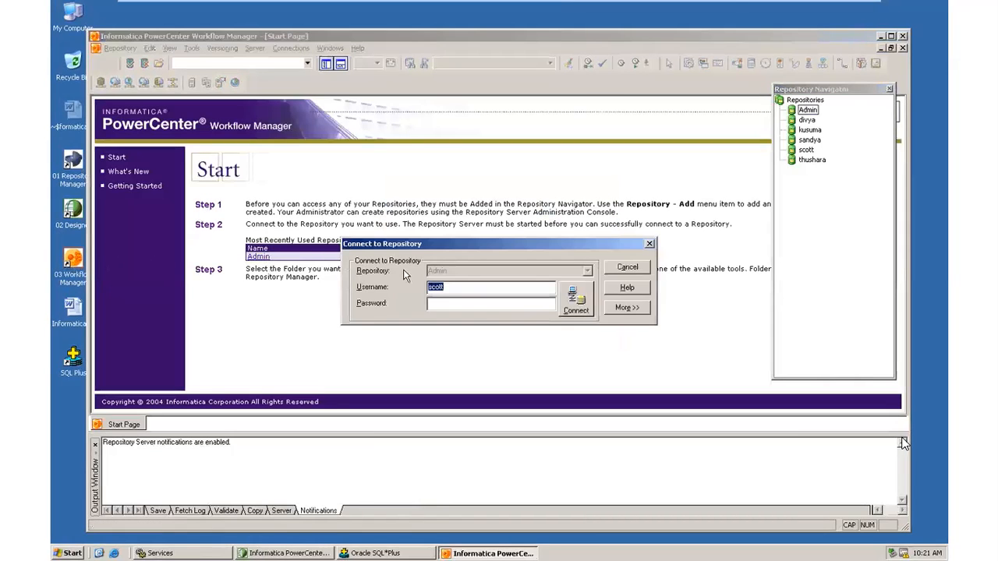
left_click(475, 306)
type("**")
left_click(571, 306)
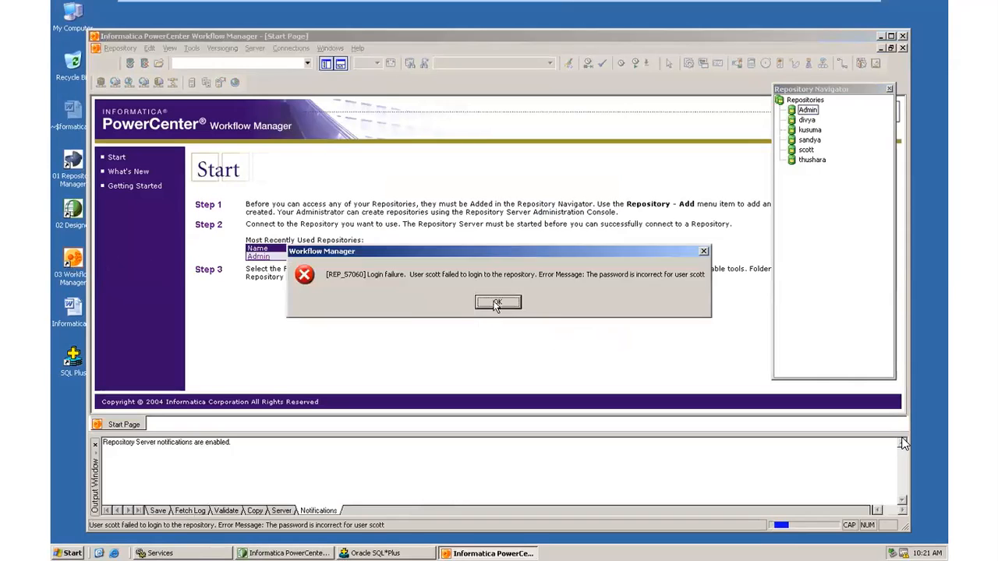
left_click(497, 303)
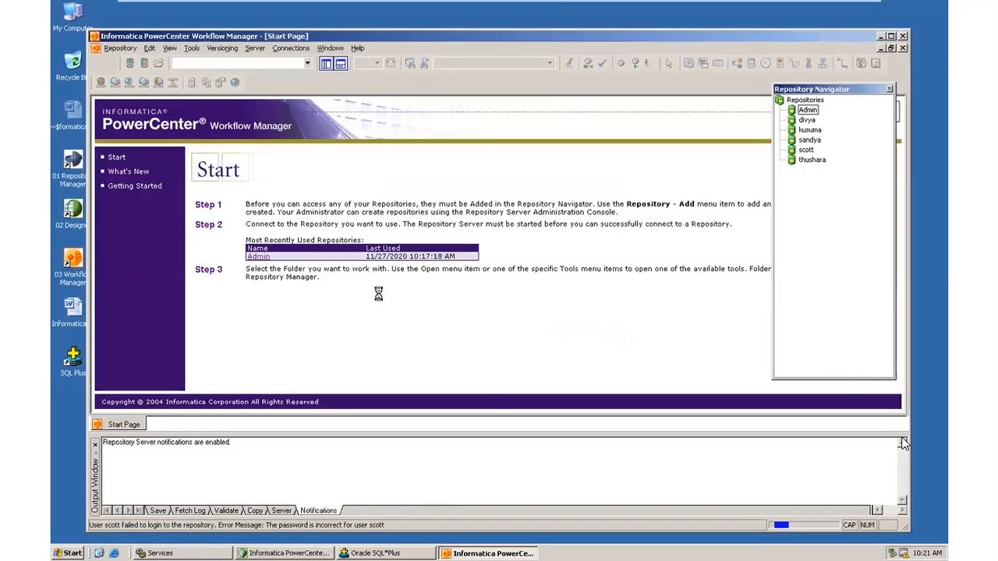
left_click(258, 258)
left_click(452, 304)
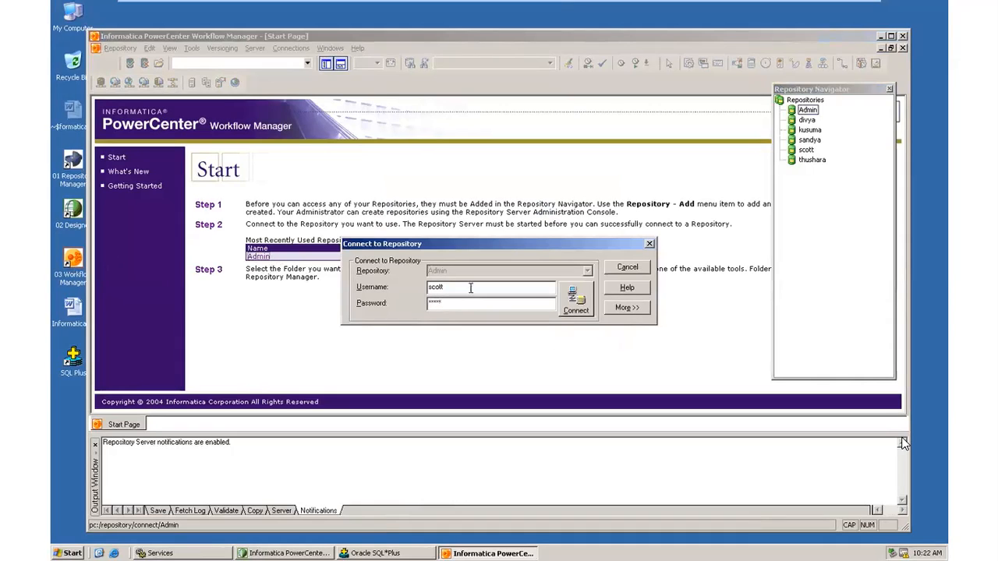
left_click(577, 299)
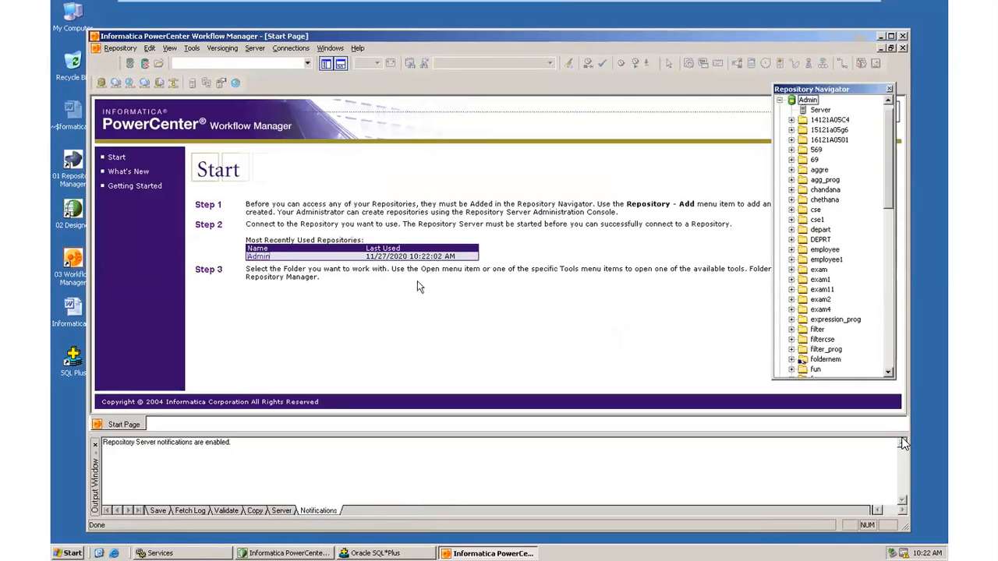
left_click_drag(893, 205, 896, 304)
Open the program7 folder in the Task Developer.
double_click(827, 290)
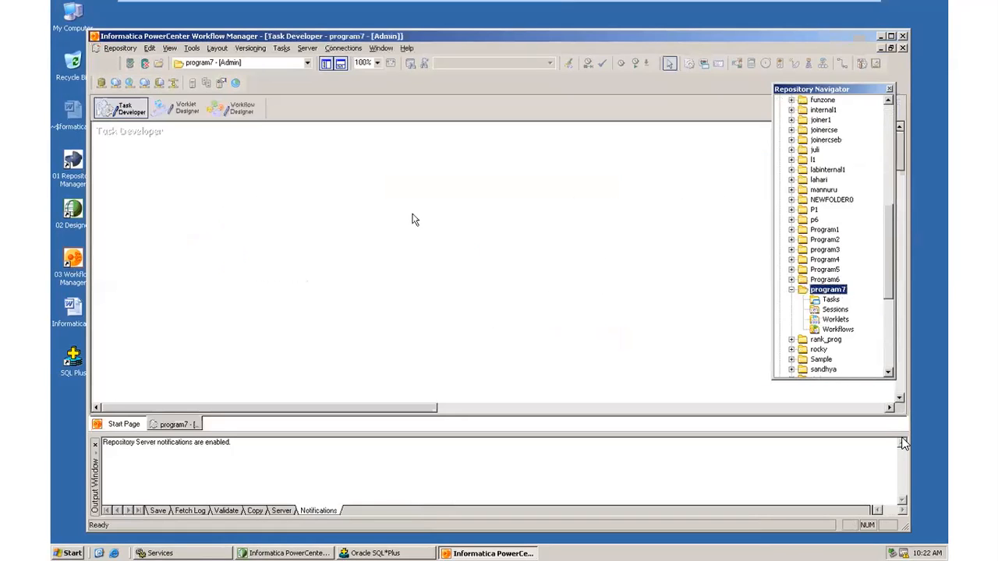
left_click(232, 109)
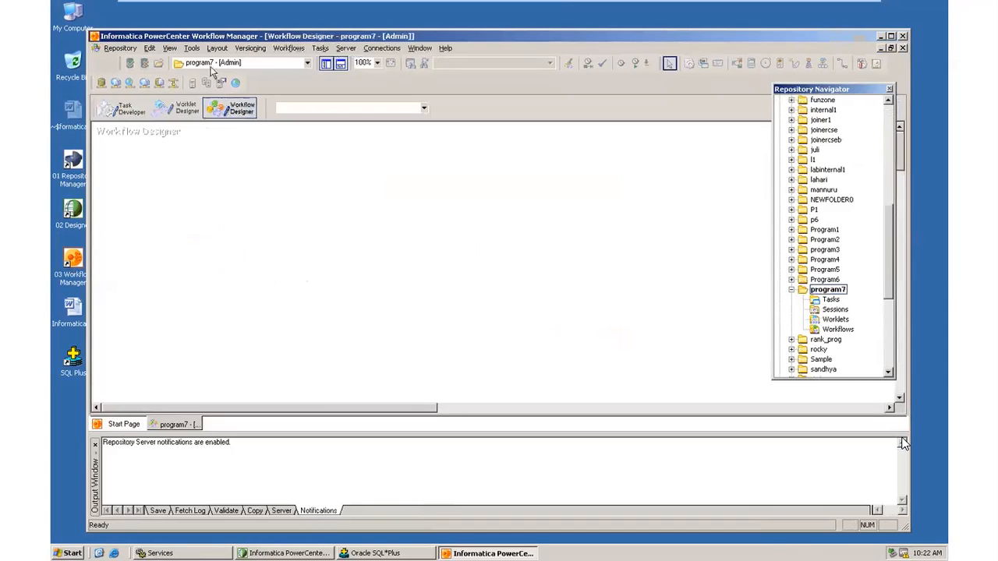
left_click(192, 49)
left_click(219, 62)
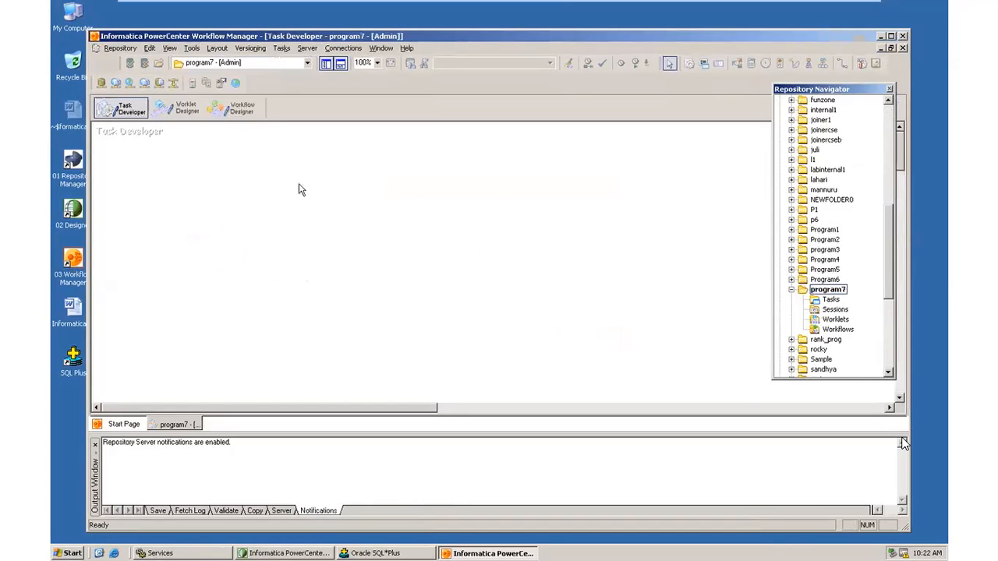
Create a Session task named p7_session that uses p7_mapping.
left_click(281, 48)
left_click(299, 62)
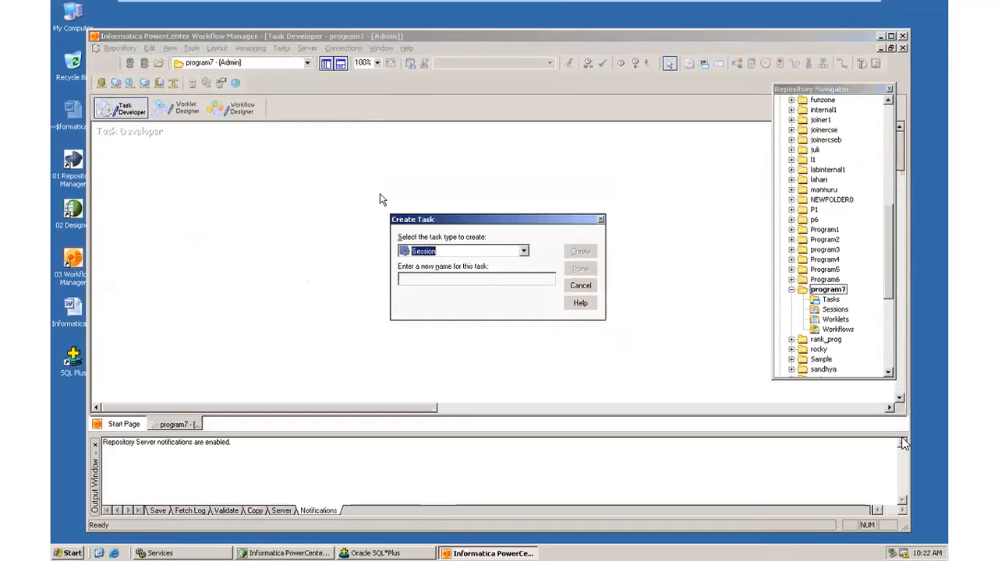
left_click(460, 255)
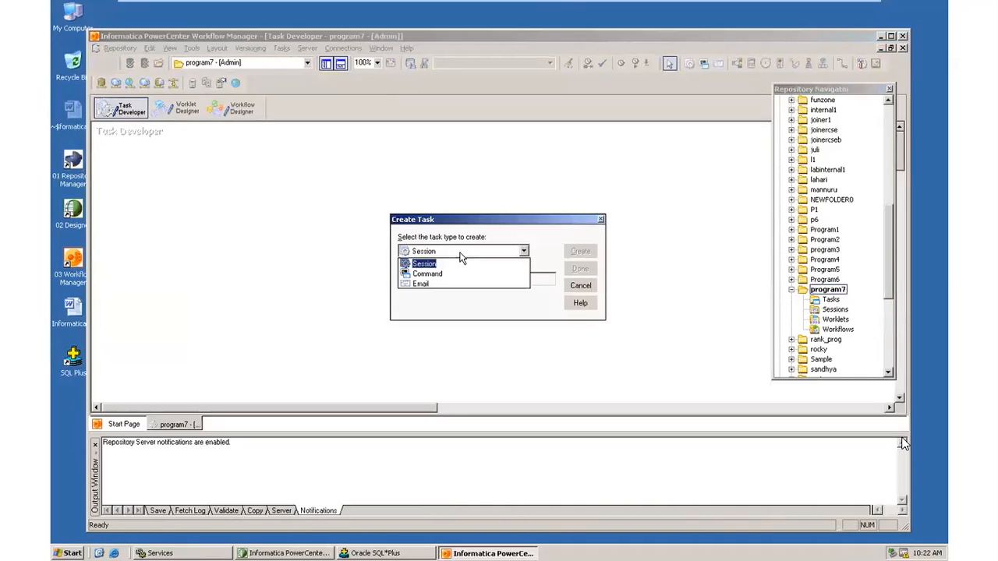
left_click(463, 264)
left_click(490, 279)
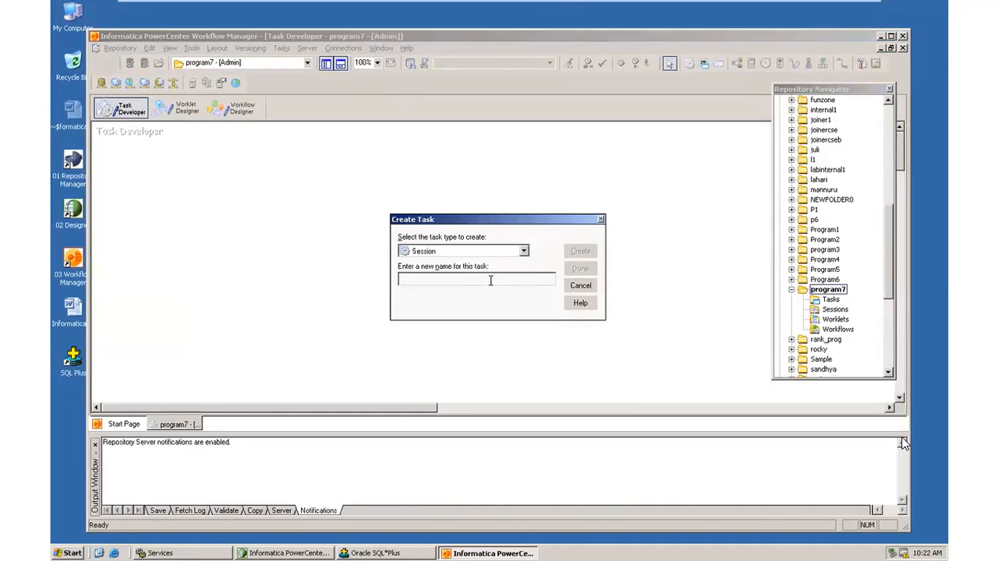
type("p")
left_click(581, 251)
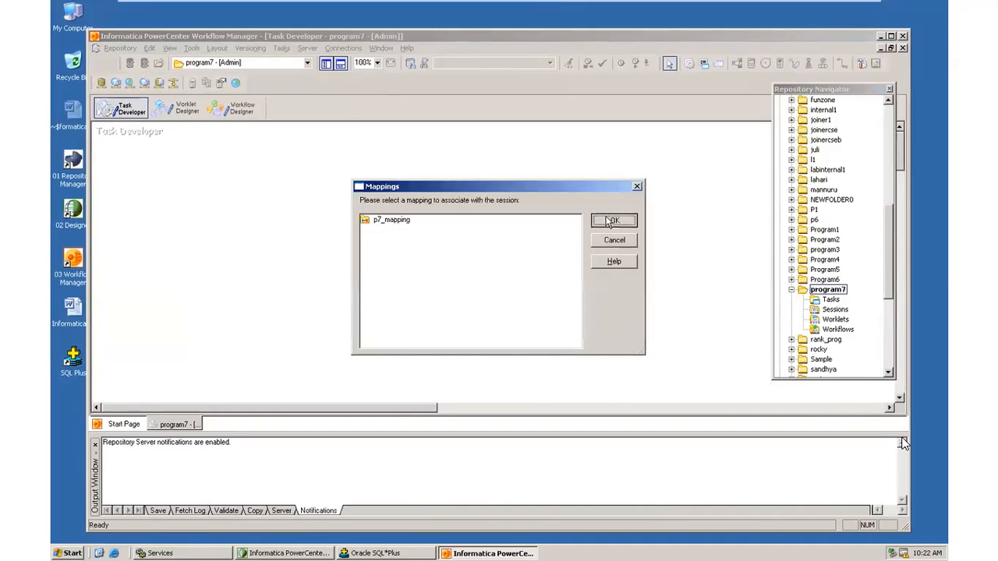
left_click(611, 221)
left_click(583, 272)
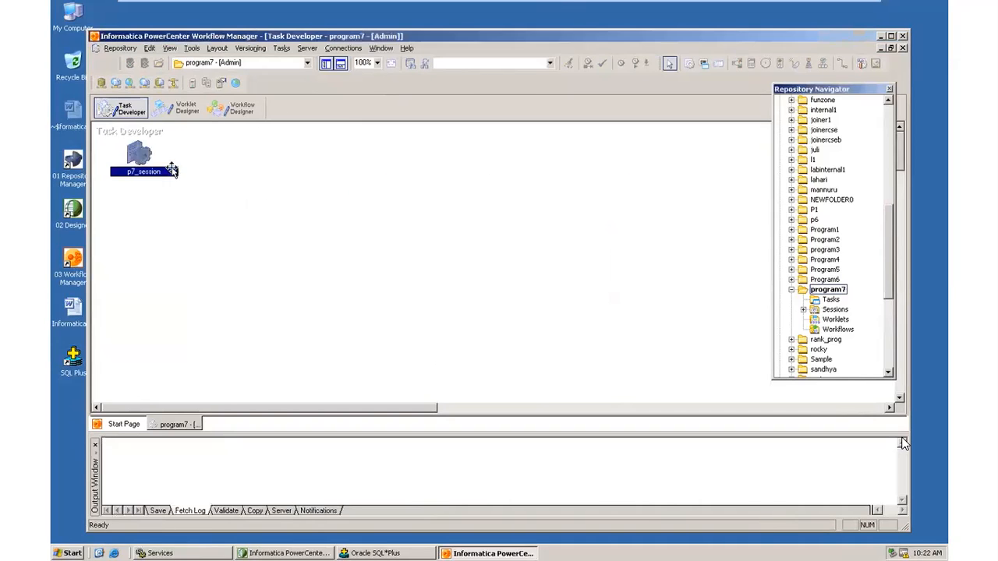
left_click(343, 48)
Create Oracle relational connection p7a with its user, password and connect string.
left_click(355, 62)
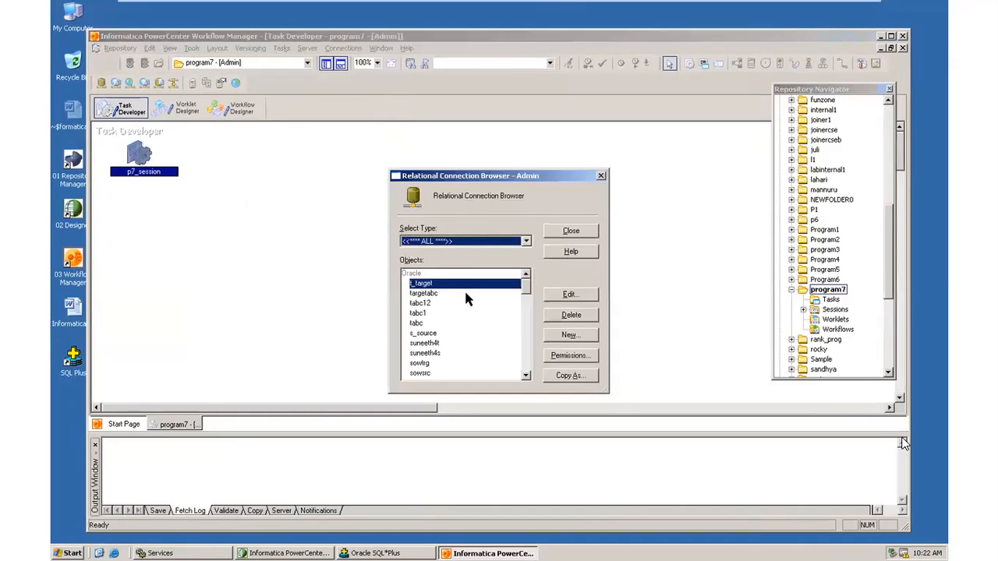
left_click(583, 336)
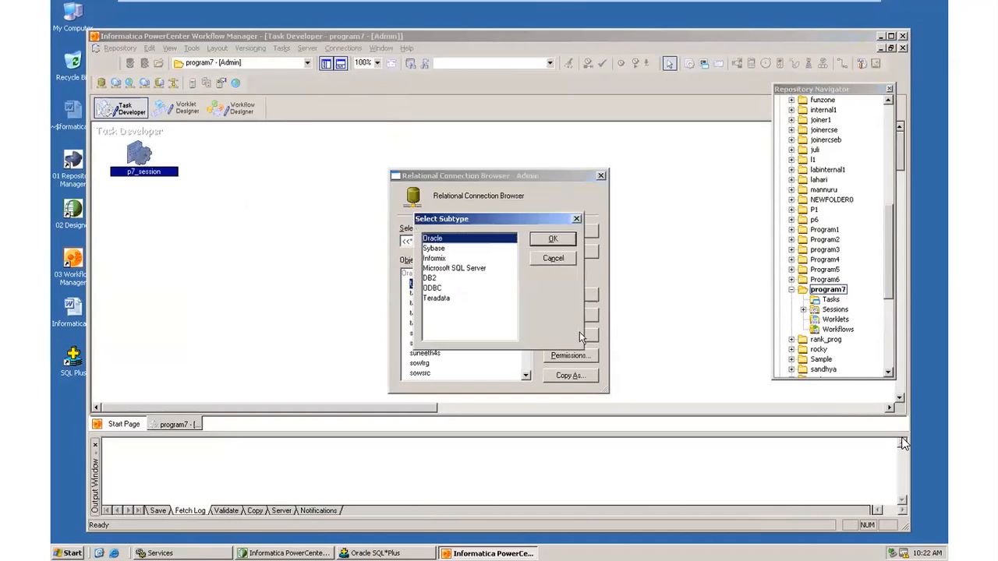
left_click(556, 239)
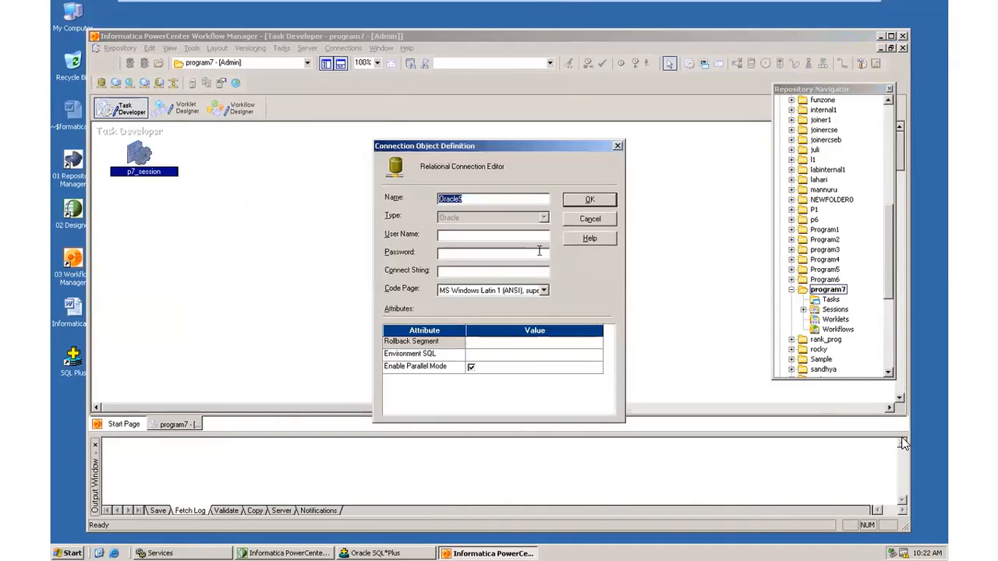
type("p7a")
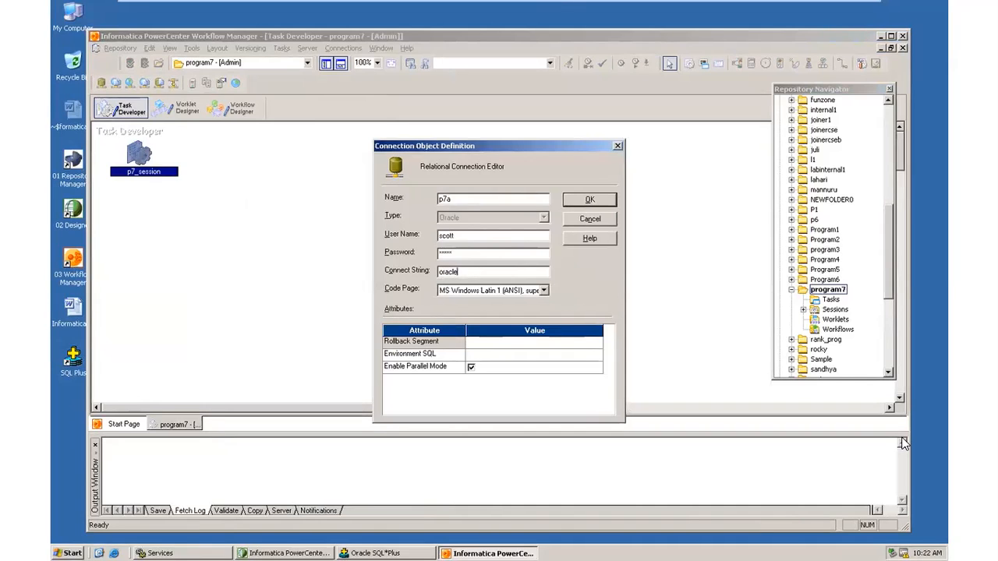
left_click(587, 202)
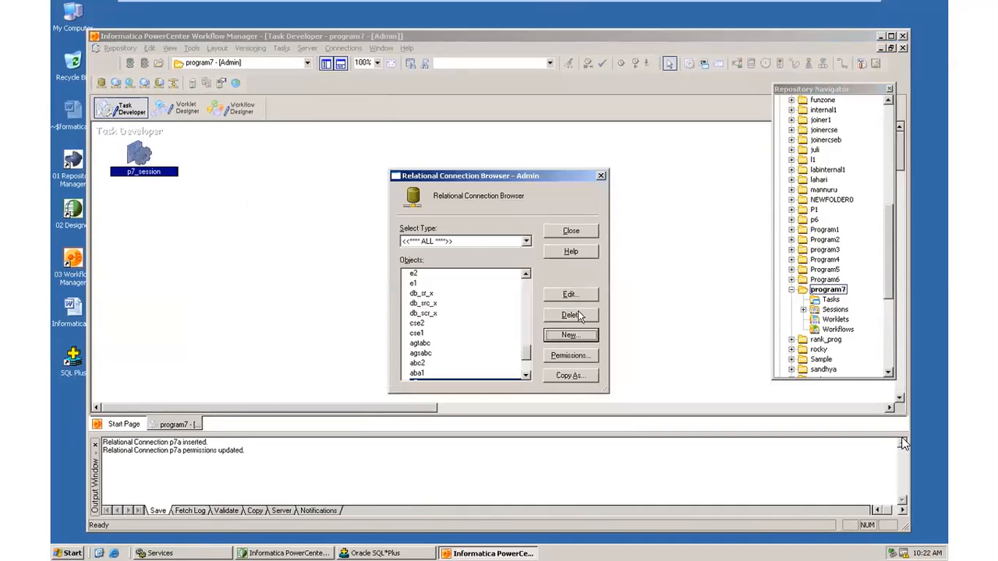
Add a second Oracle connection named p7b and close the connection browser.
left_click(572, 335)
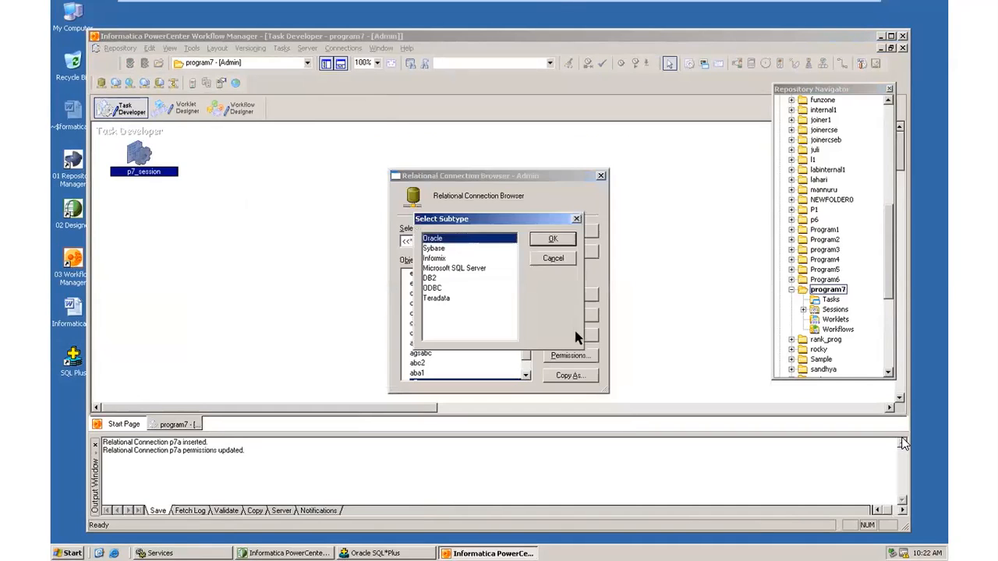
left_click(553, 240)
type("p")
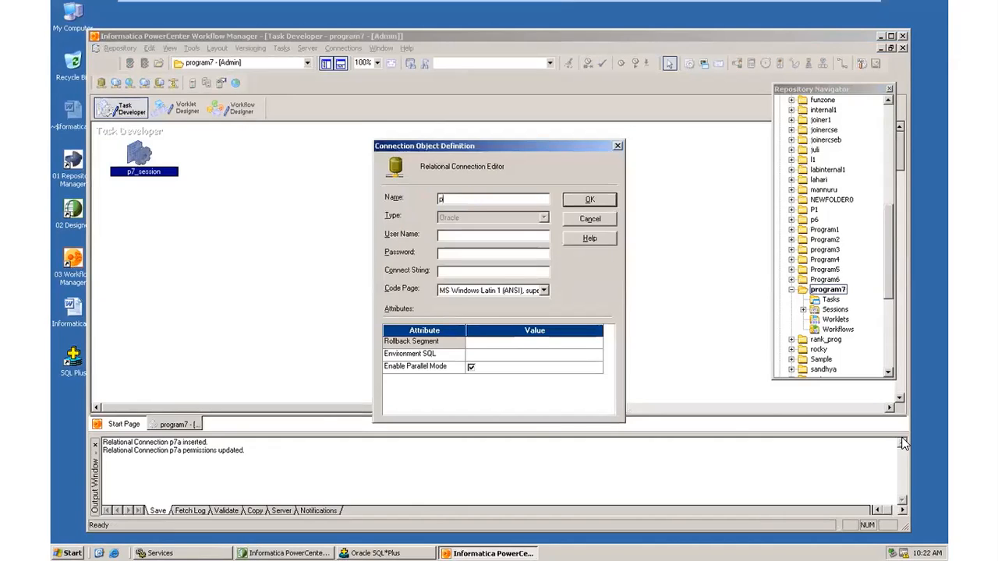
type("7b")
left_click(583, 200)
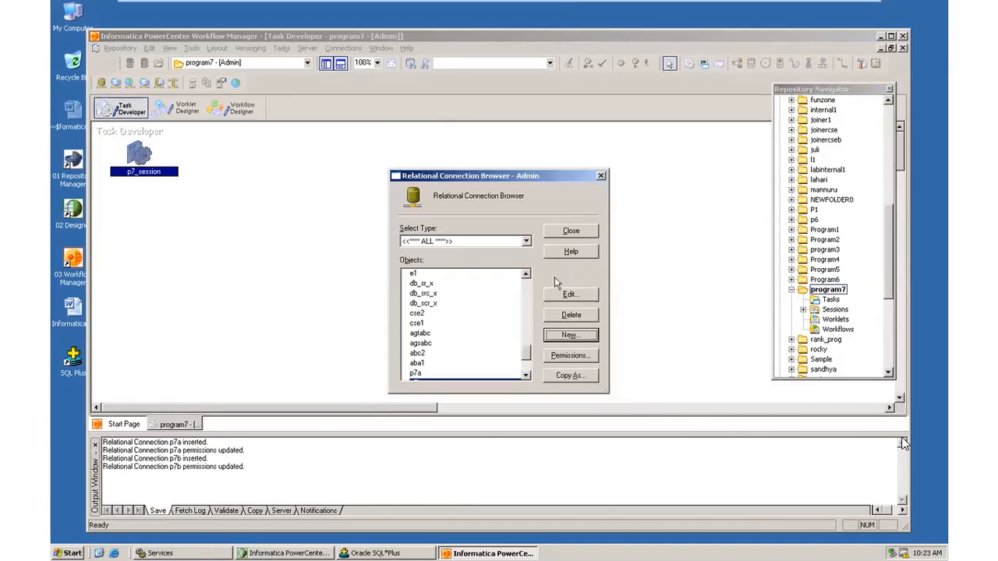
left_click_drag(528, 351, 521, 304)
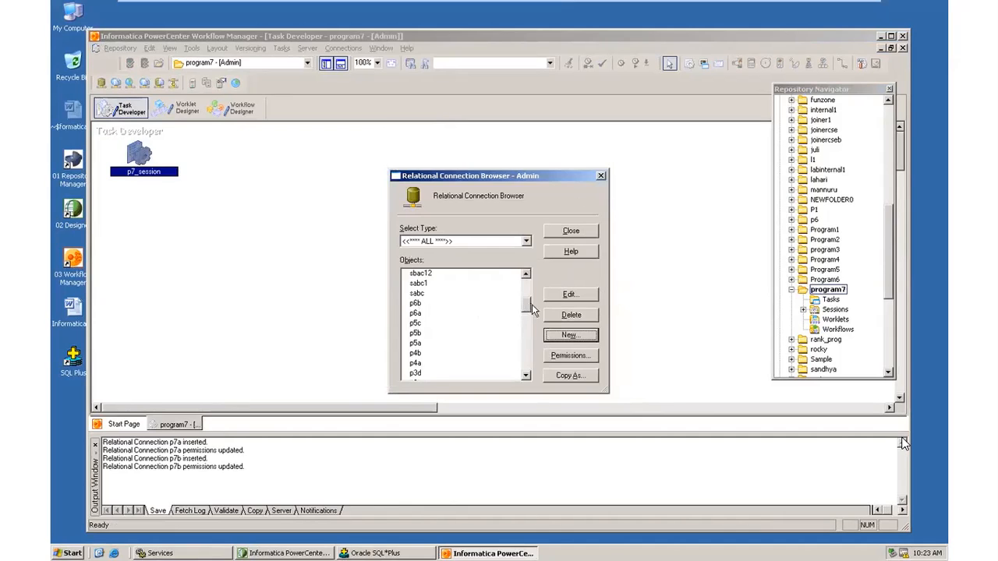
left_click_drag(526, 307, 530, 365)
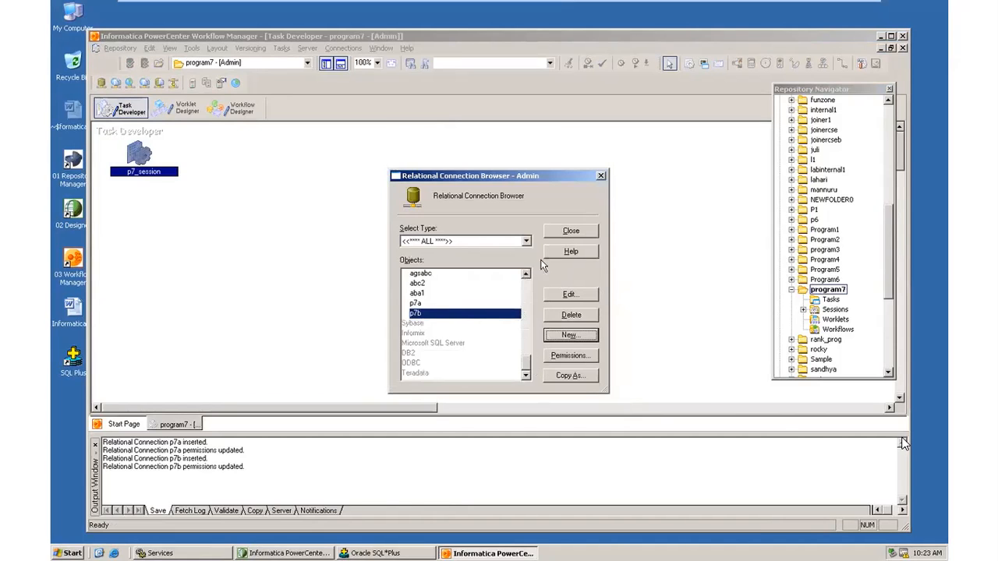
left_click(574, 230)
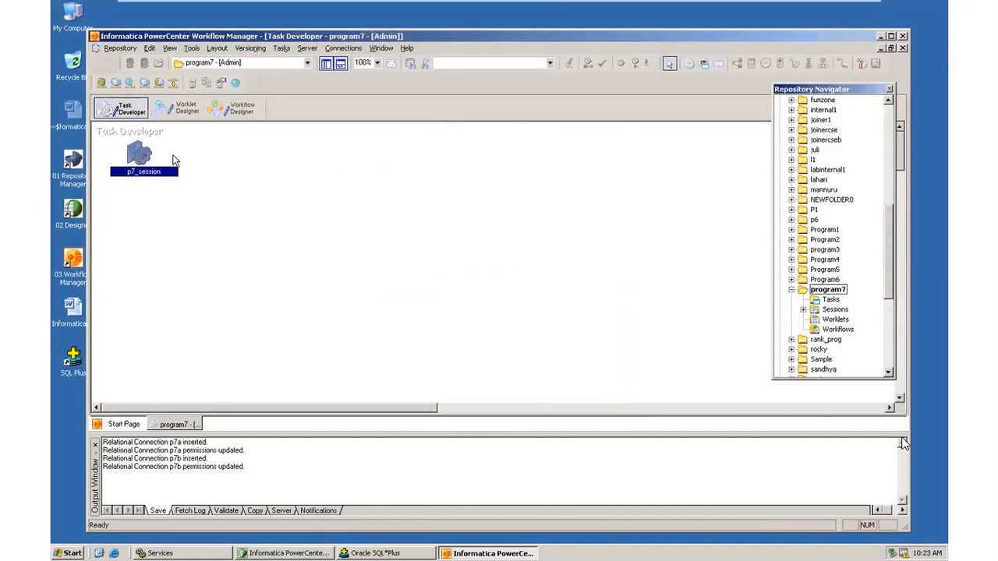
Set p7_session's SQ_EMP source connection to p7a.
double_click(143, 156)
left_click(303, 100)
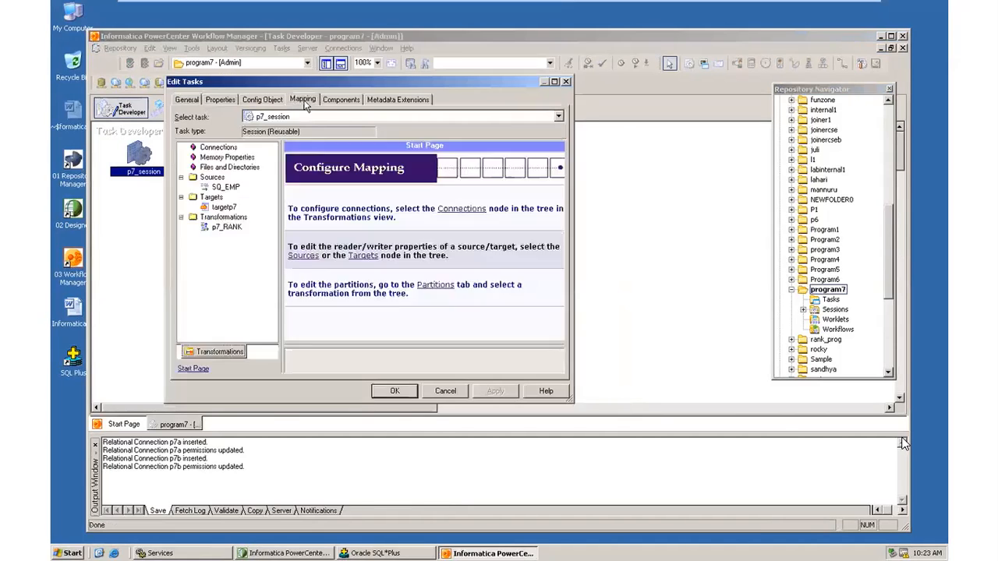
left_click(226, 188)
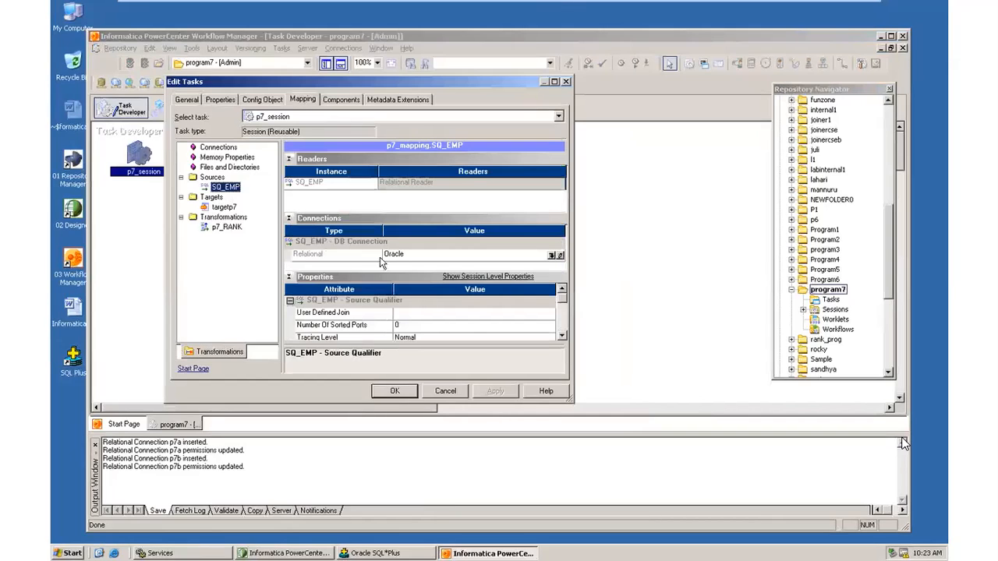
left_click(553, 257)
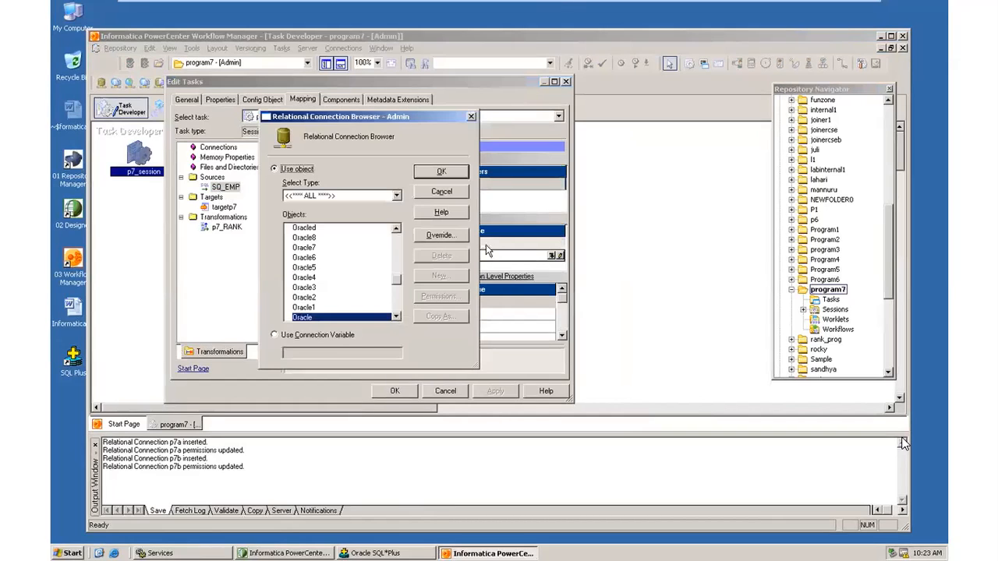
scroll(393, 273, "up", 10)
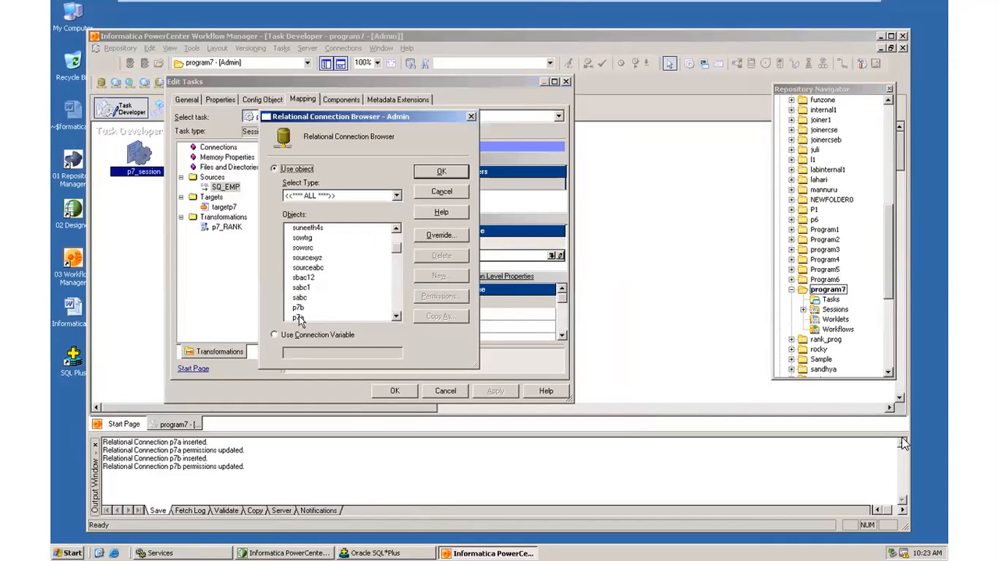
left_click(304, 316)
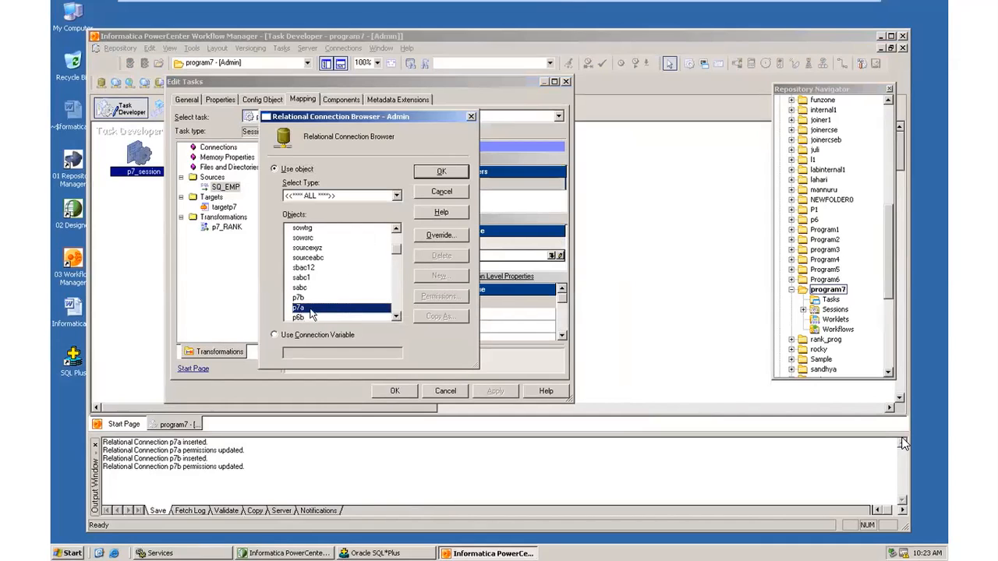
left_click(444, 173)
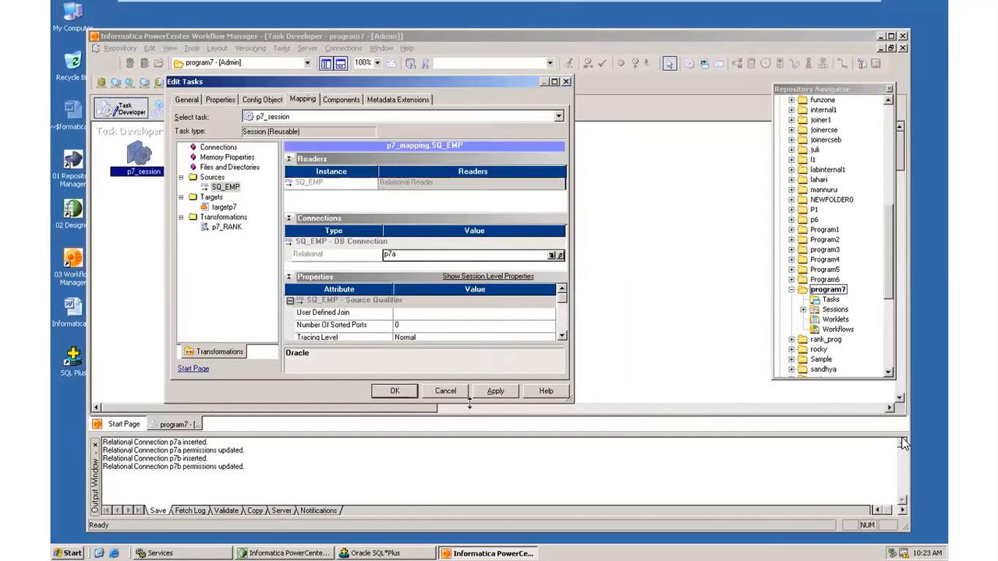
left_click(395, 390)
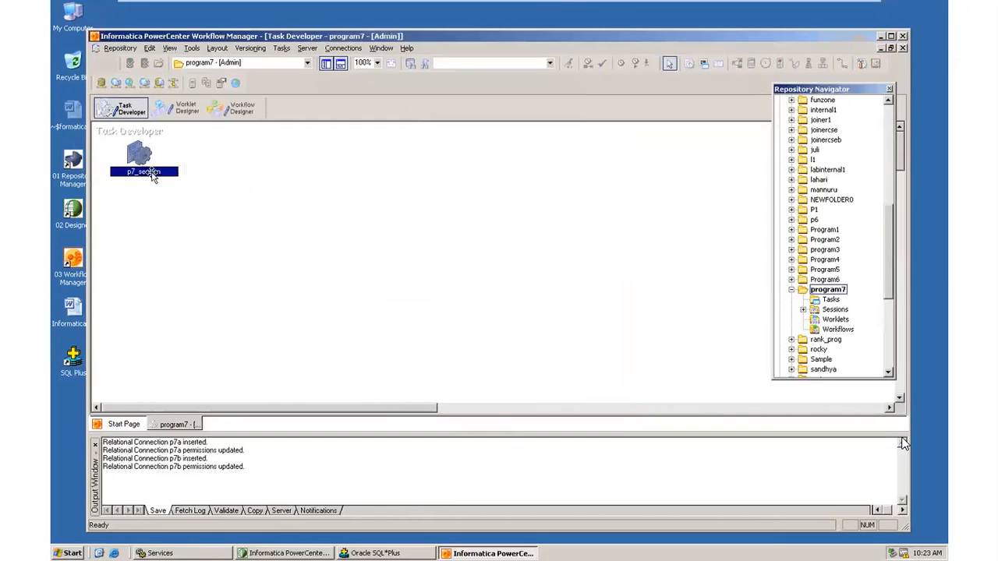
Set the targetp7 target connection to p7b with Normal target load type and apply.
double_click(141, 152)
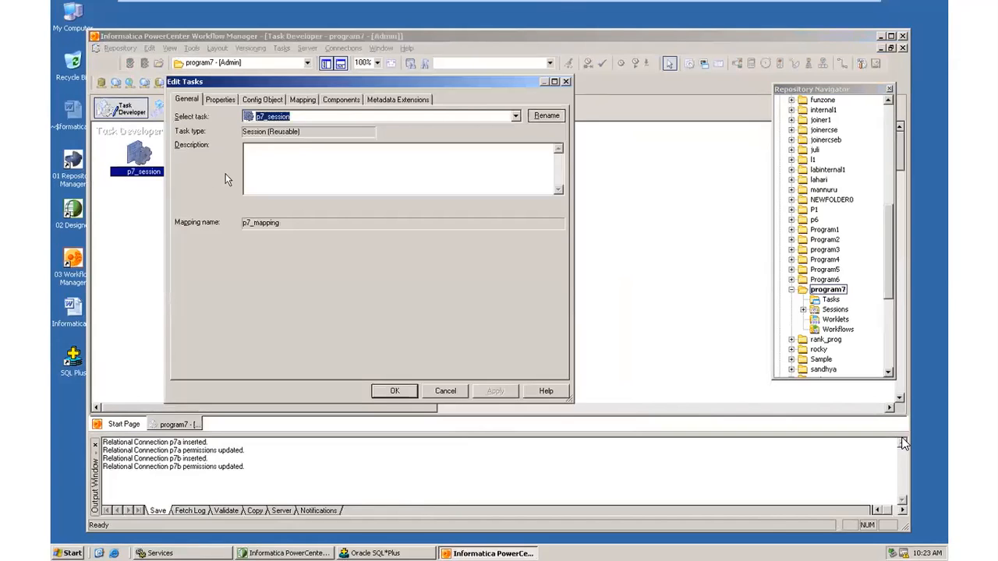
left_click(310, 99)
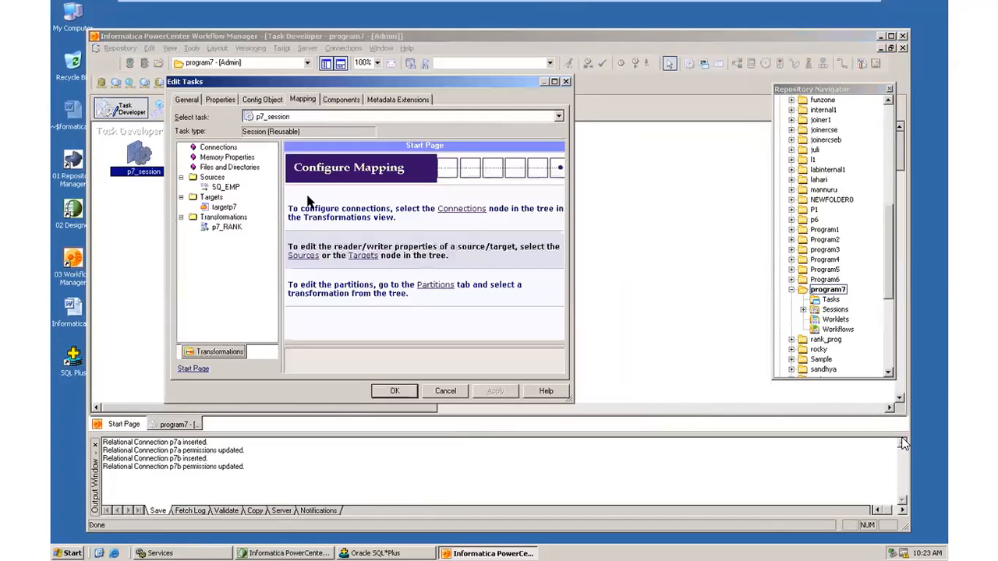
left_click(224, 207)
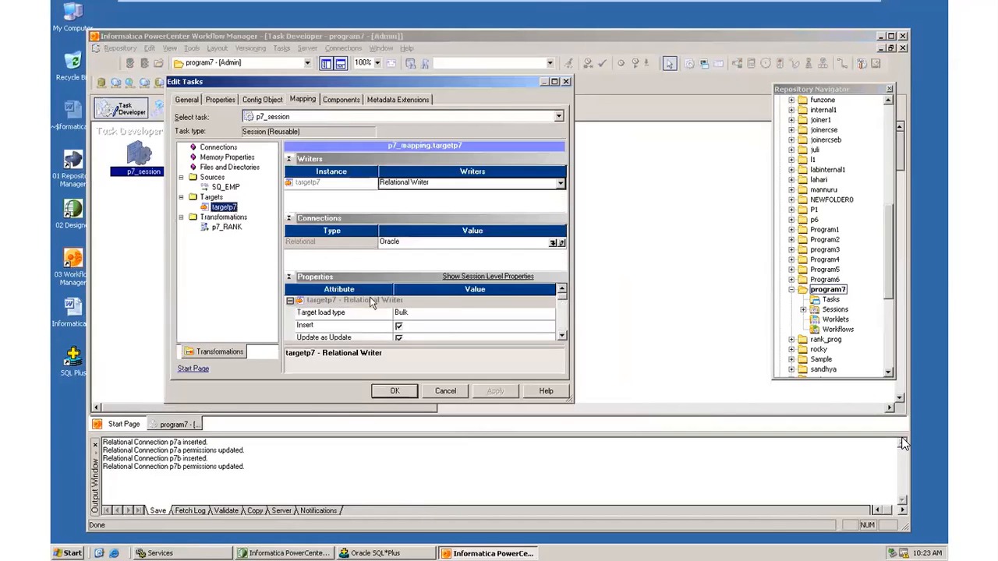
left_click(553, 244)
left_click_drag(394, 286, 397, 254)
left_click(309, 258)
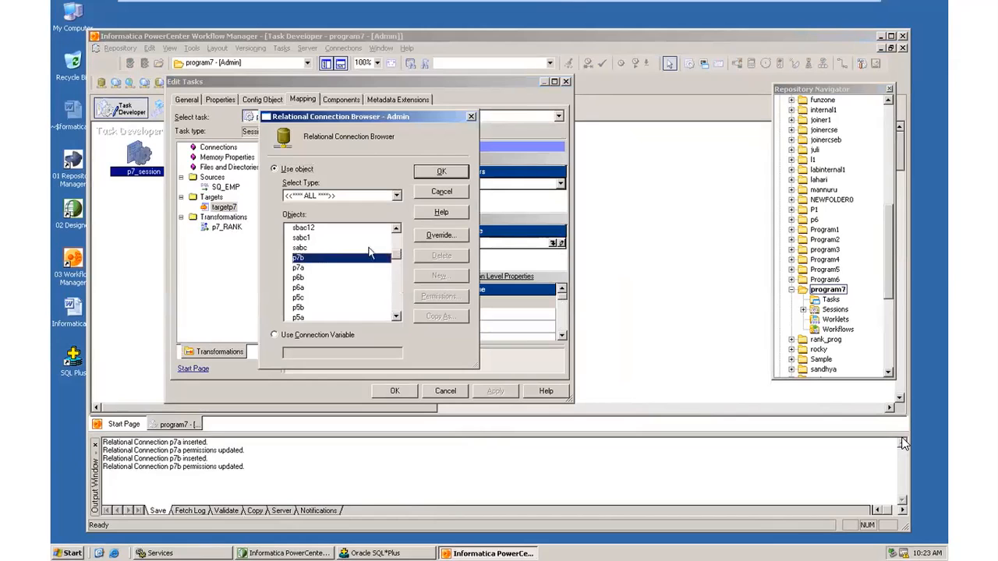
left_click(439, 172)
left_click(438, 314)
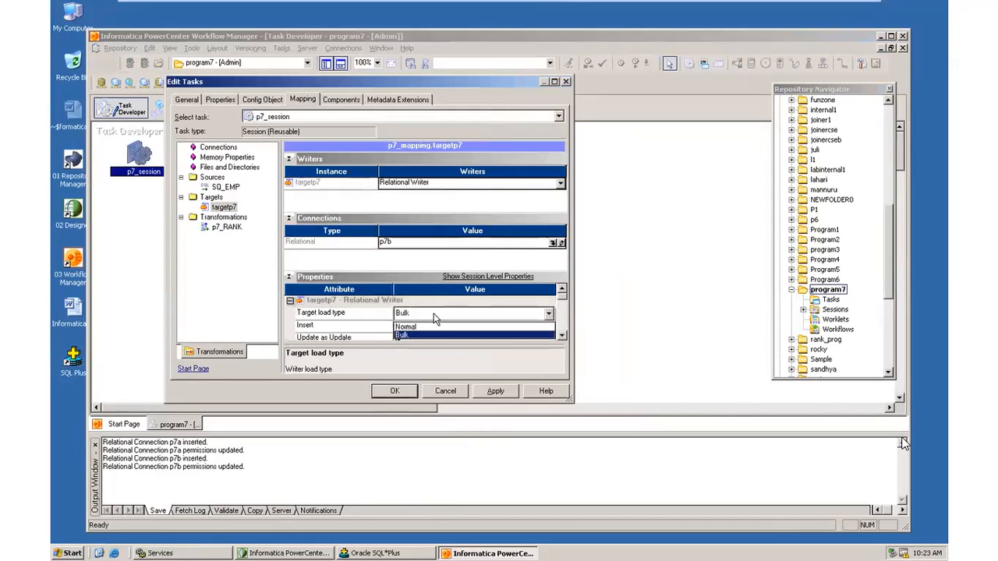
left_click(432, 315)
left_click(432, 336)
left_click(493, 393)
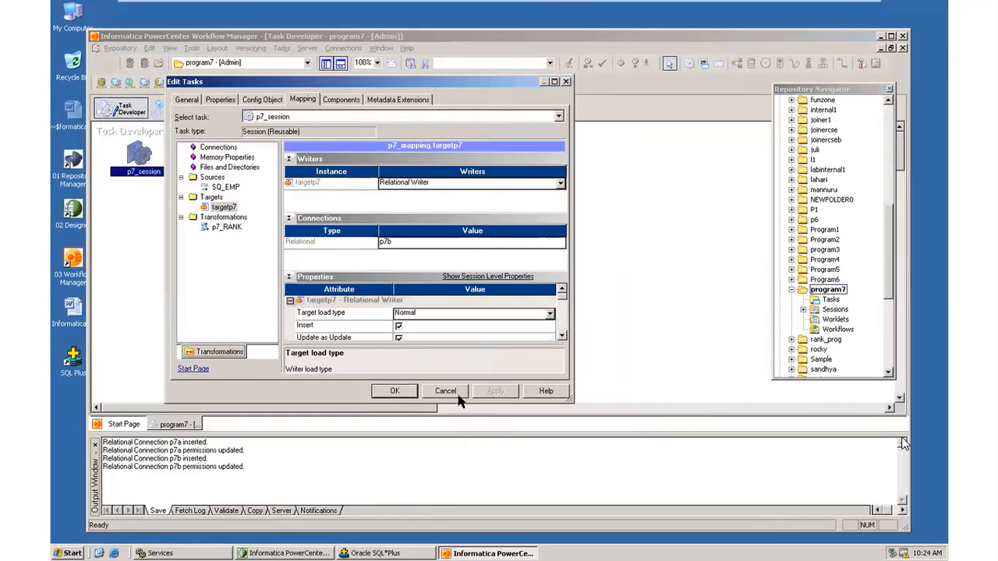
left_click(395, 392)
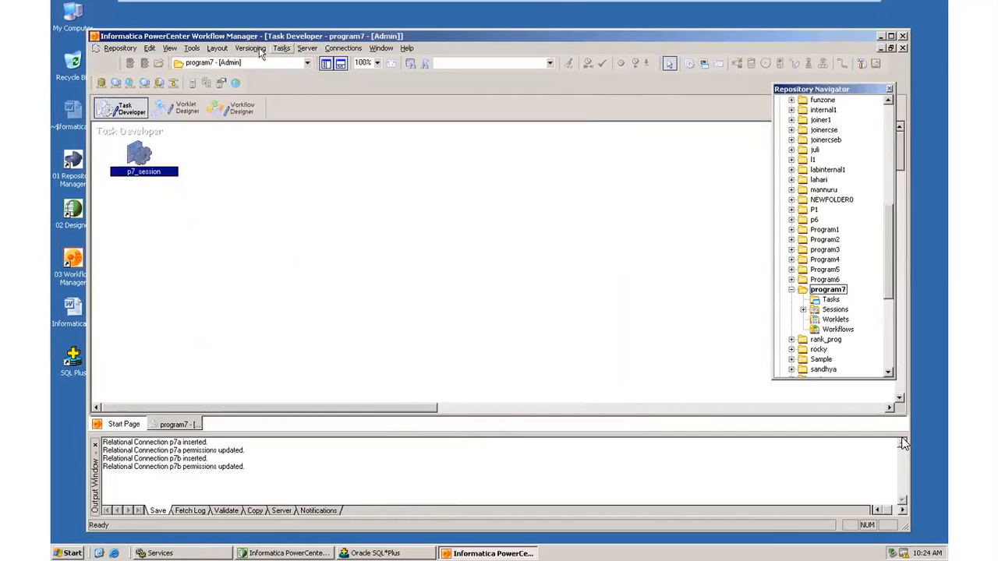
In the Workflow Designer, create a workflow named p7_workflow.
left_click(192, 48)
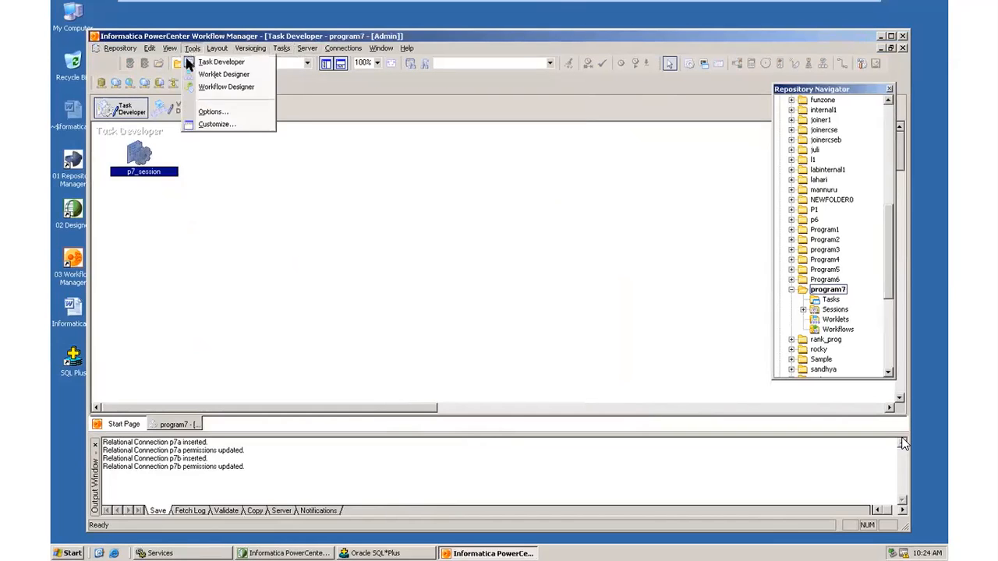
left_click(223, 86)
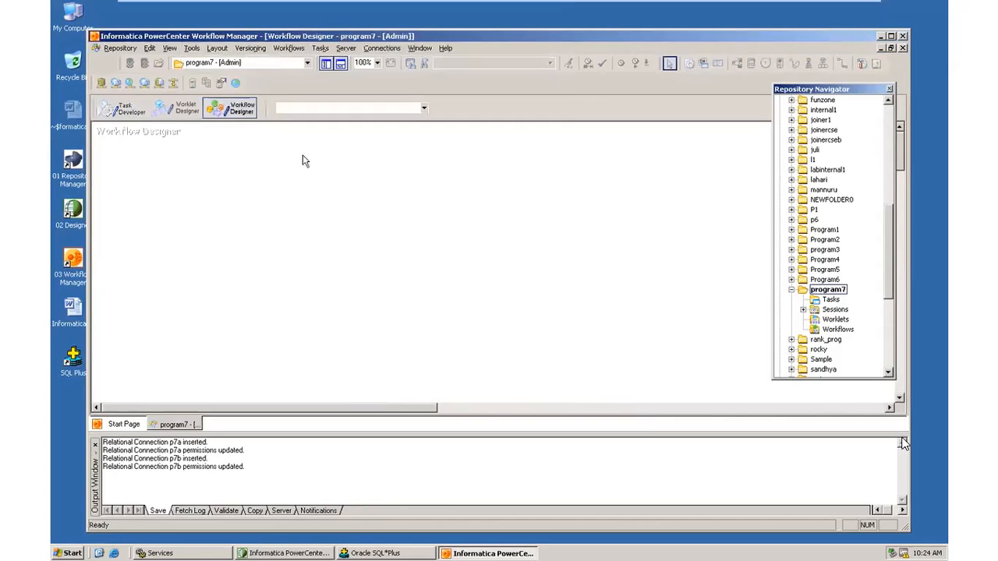
left_click(321, 49)
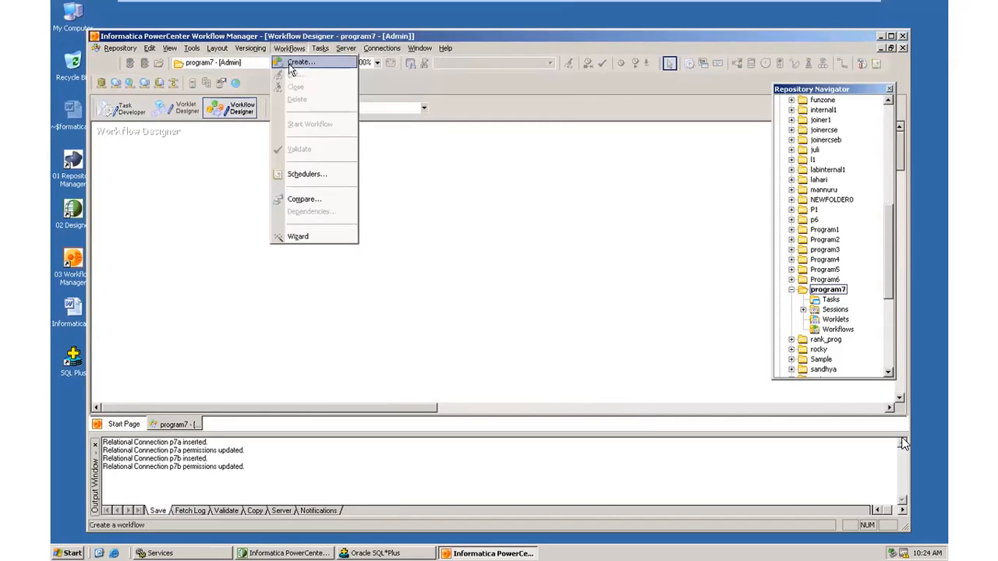
left_click(300, 61)
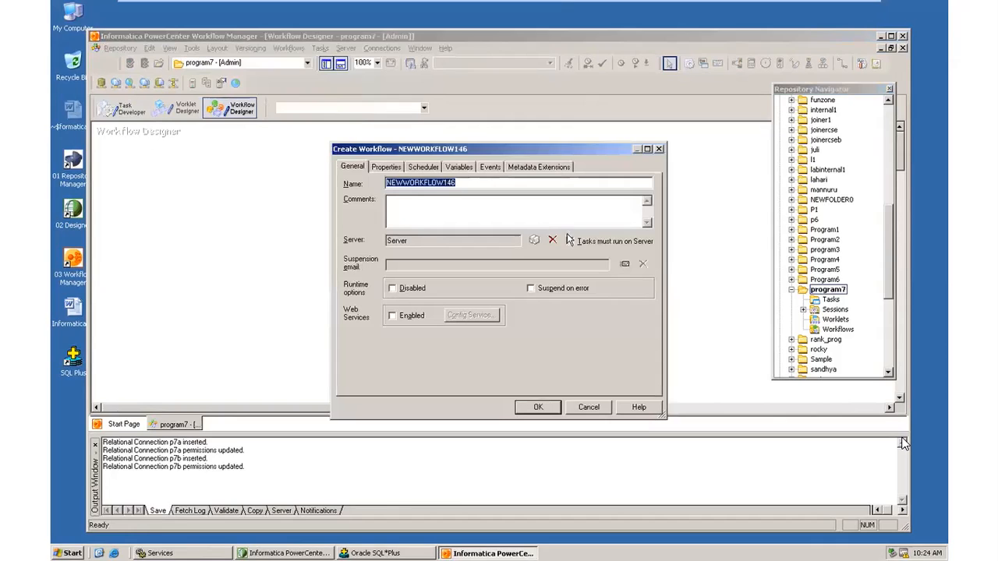
type("p7_work")
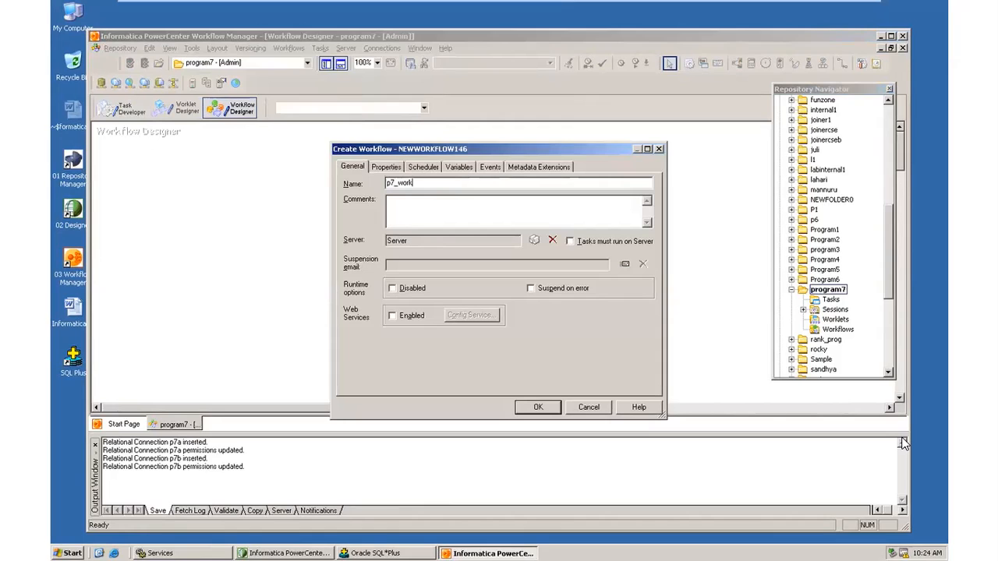
type("flow")
left_click(541, 408)
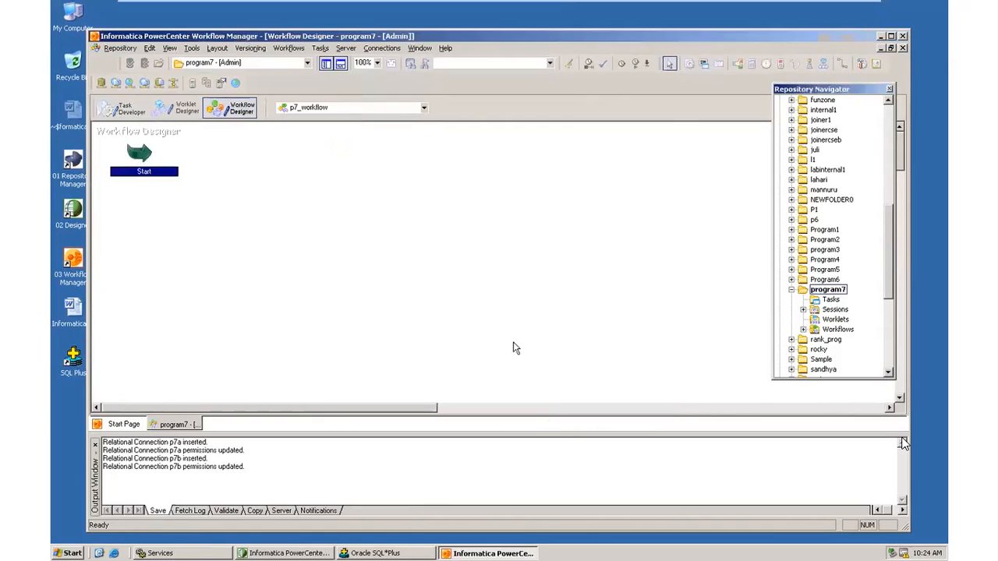
Place p7_session on the p7_workflow canvas and link Start to it.
double_click(810, 311)
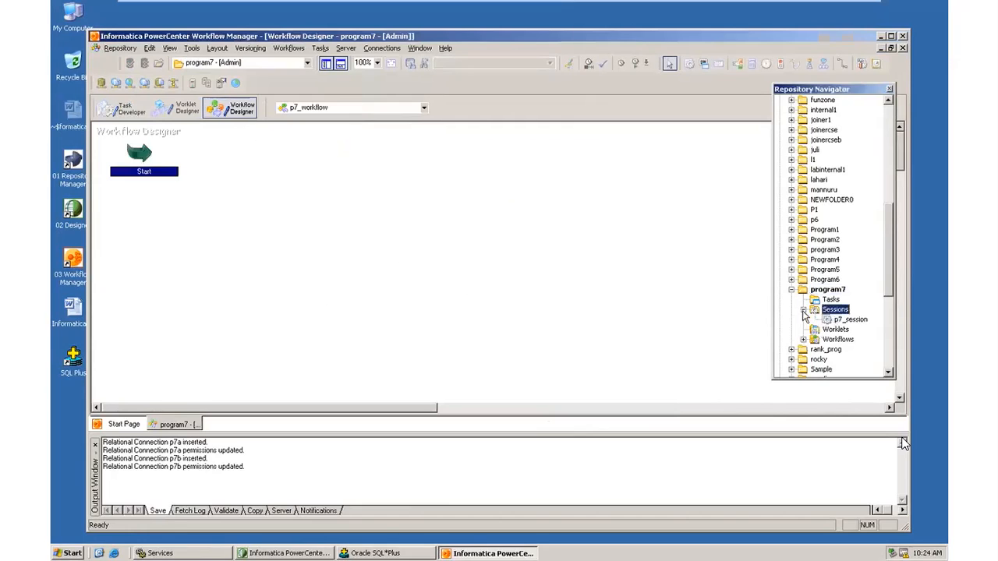
left_click(850, 319)
left_click_drag(849, 319, 390, 226)
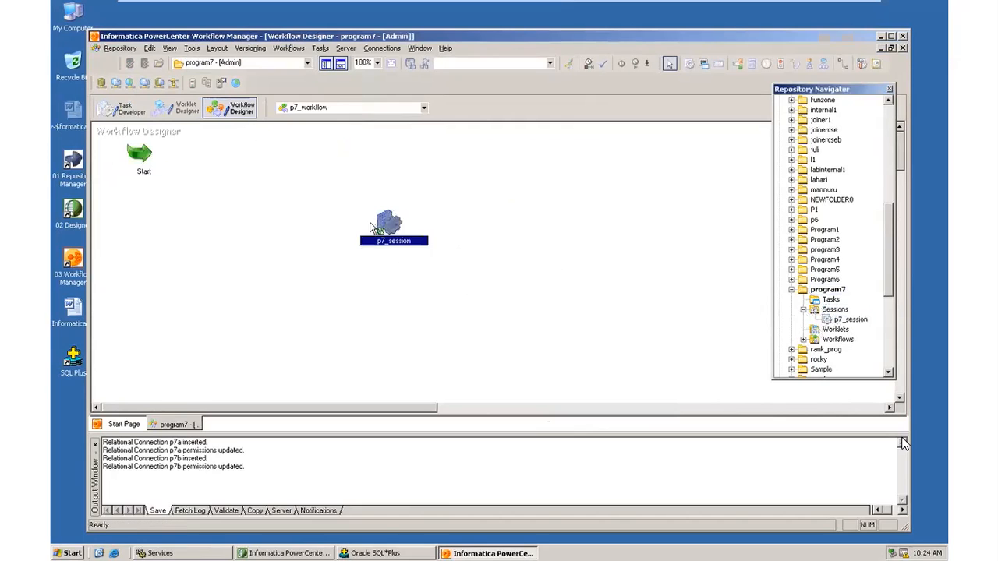
left_click(321, 48)
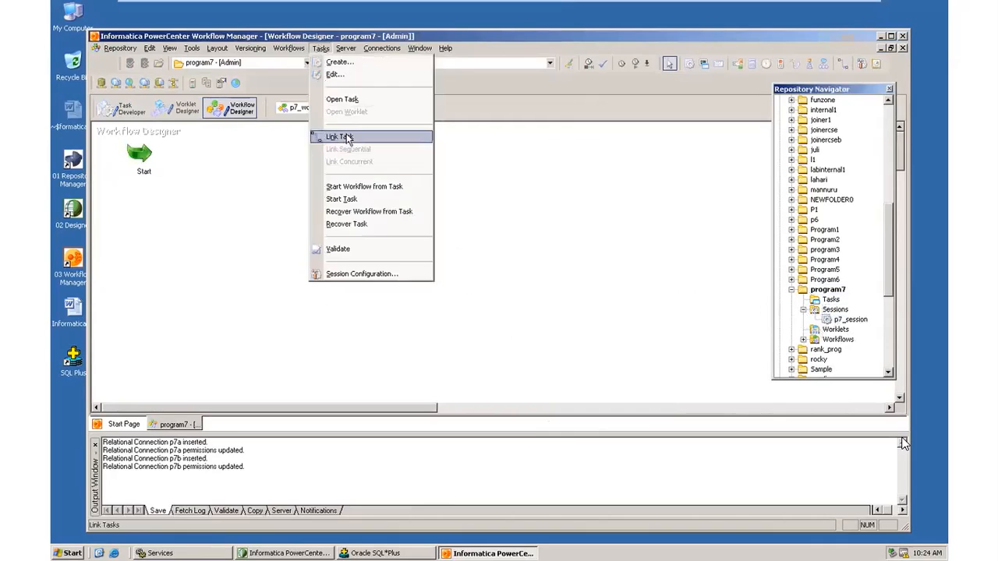
left_click(331, 134)
left_click_drag(142, 155, 386, 225)
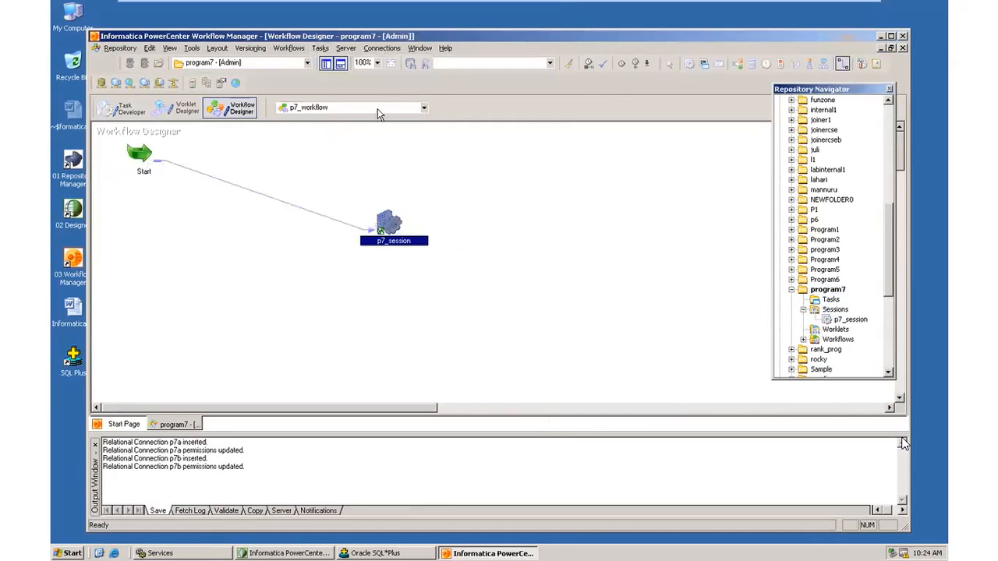
Validate p7_workflow, confirming it is VALID, and save it to the repository.
left_click(289, 48)
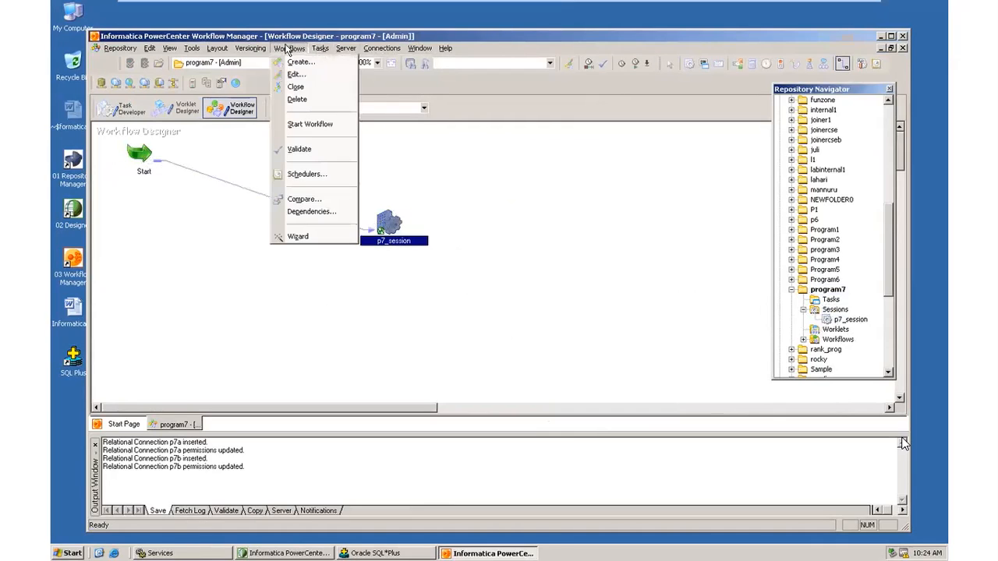
left_click(310, 148)
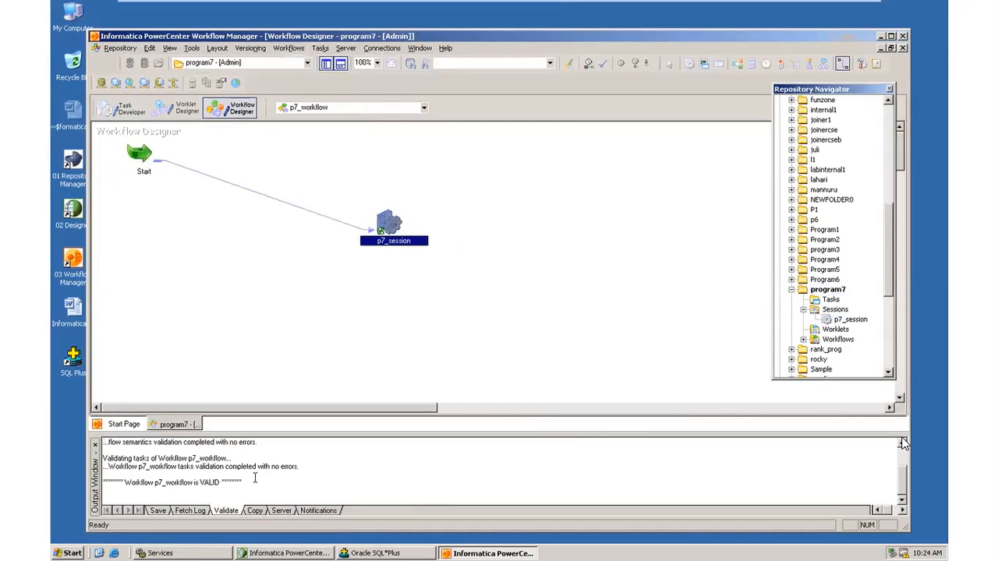
left_click_drag(256, 476, 123, 460)
left_click_drag(244, 483, 103, 483)
left_click(120, 48)
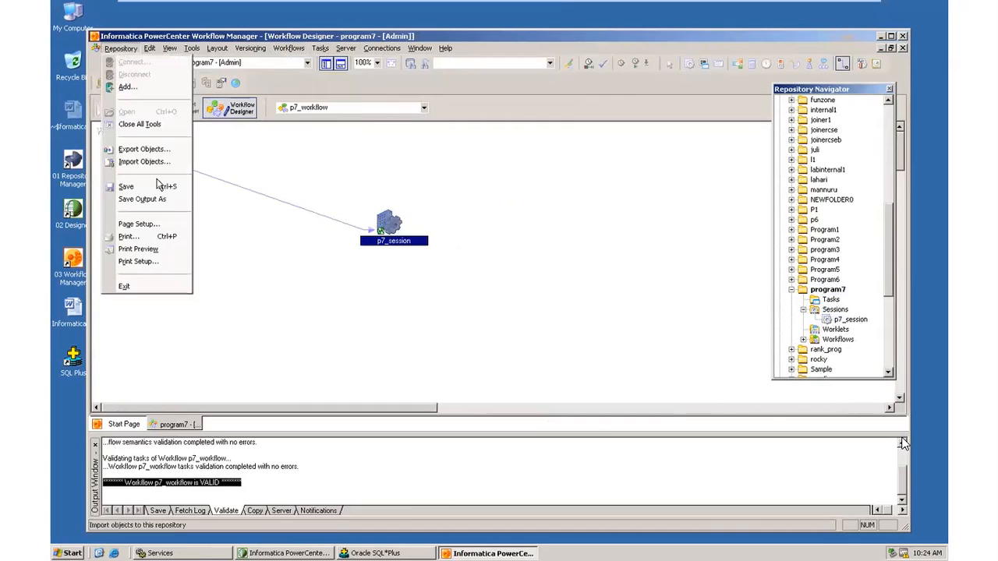
left_click(131, 188)
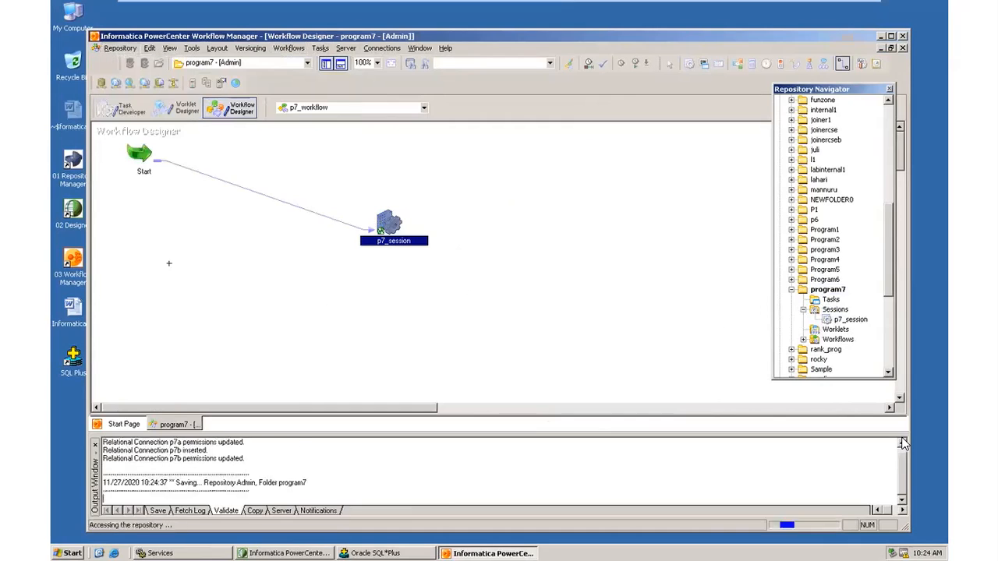
left_click(282, 50)
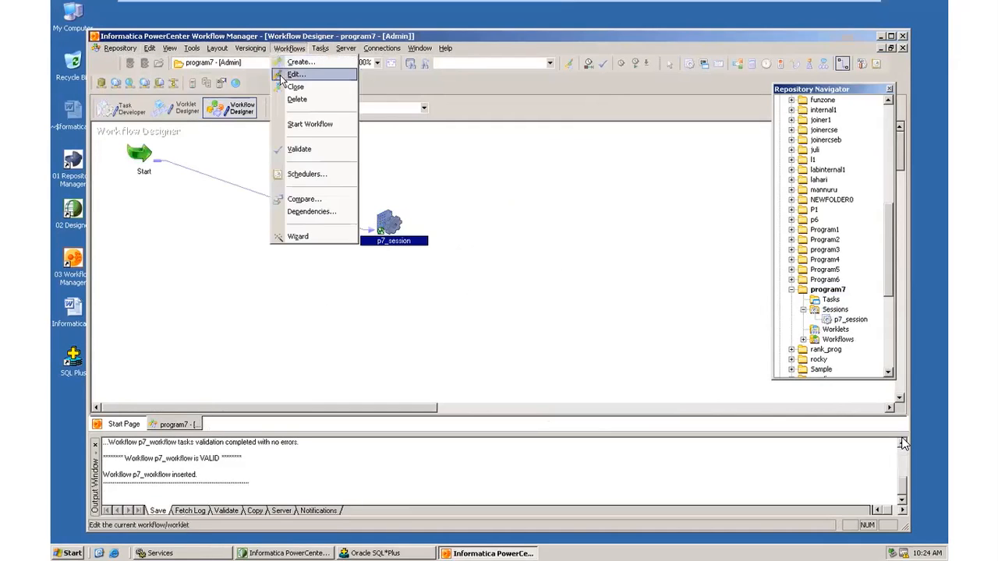
Start p7_workflow and open p7_session's run details in Workflow Monitor to confirm success.
left_click(292, 123)
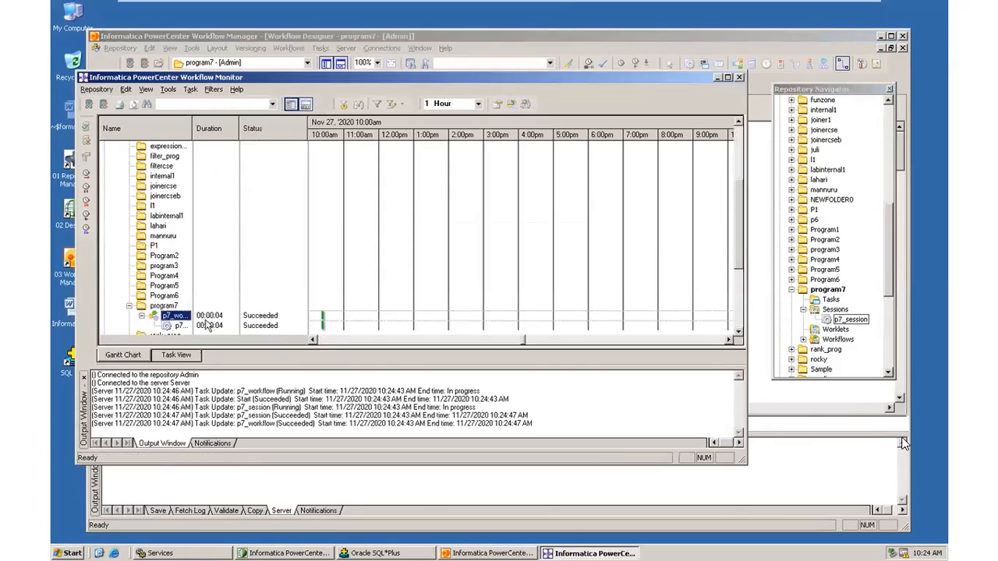
left_click(183, 326)
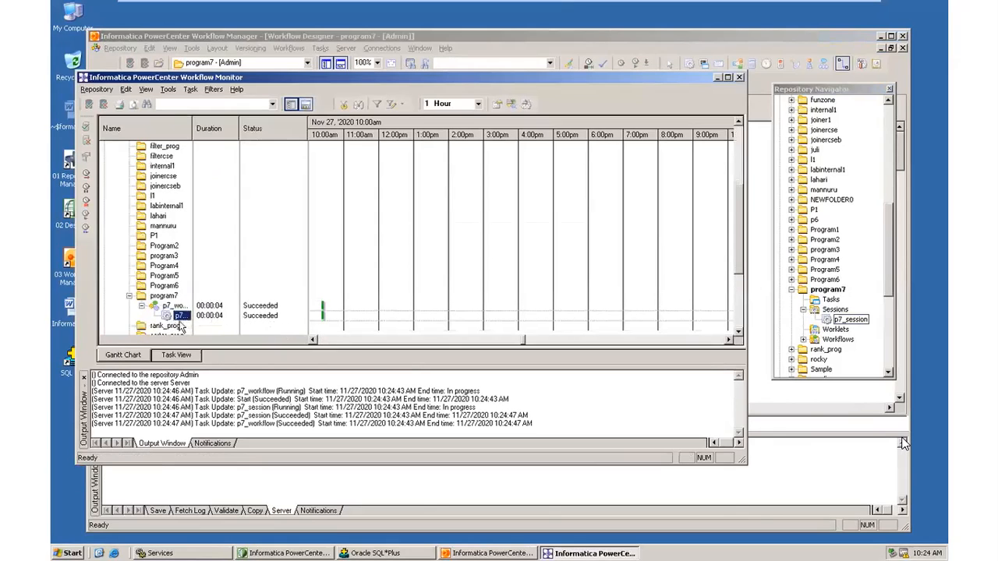
double_click(181, 319)
Query targetp7 in SQL*Plus, setting linesize 100 for readable output.
left_click(373, 553)
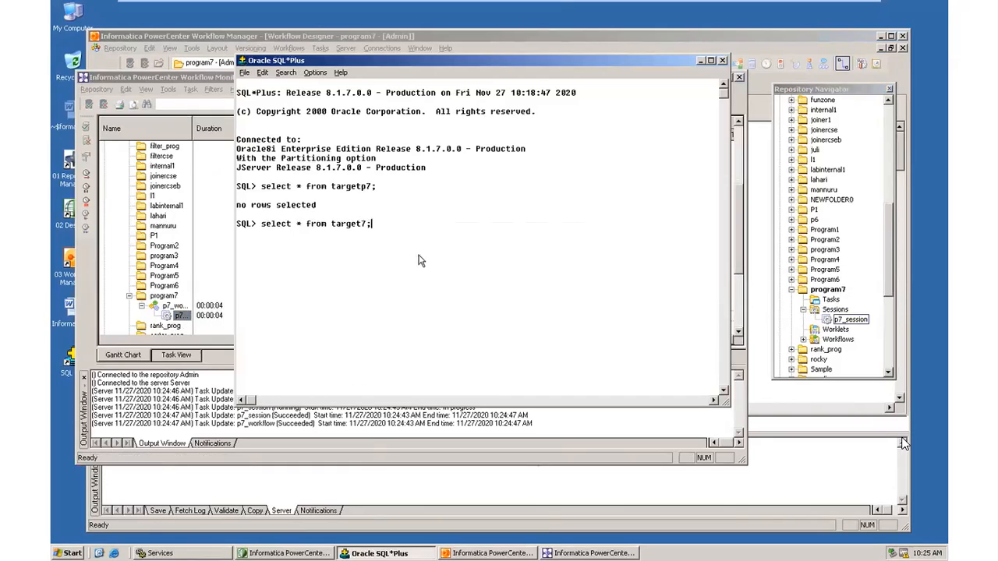
key("Return")
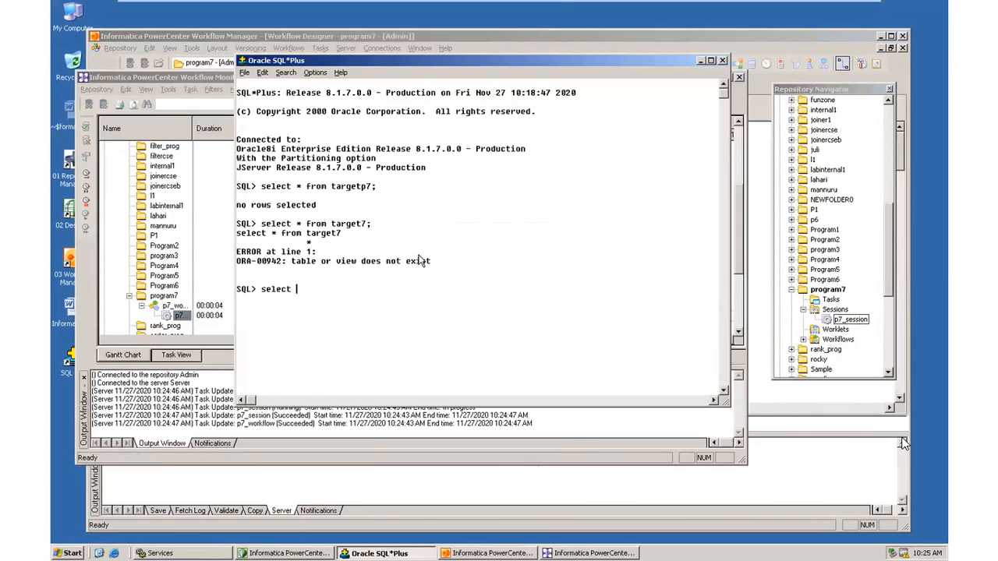
type("select * from targetp7;")
key("Return")
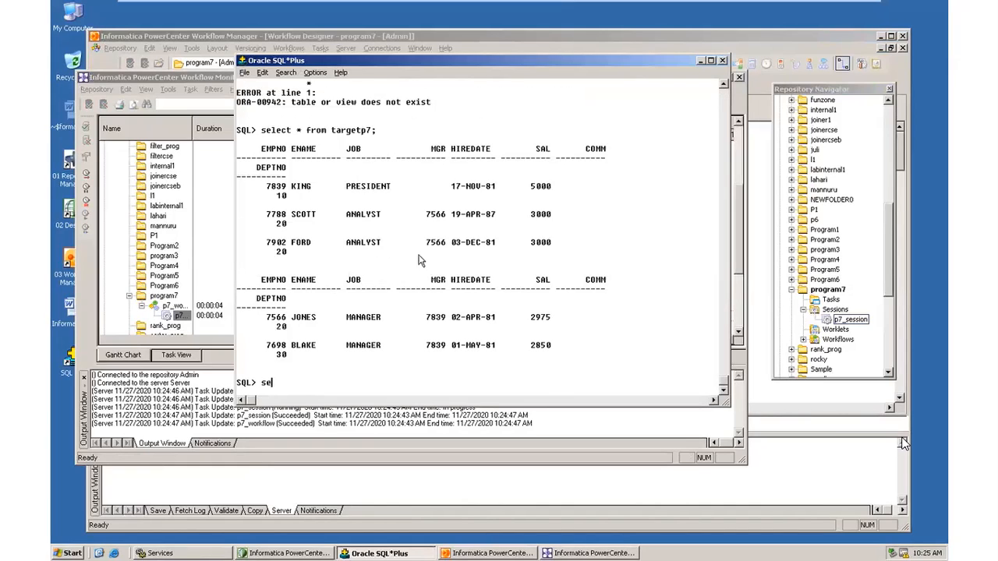
type("set linesize 100;")
key("Return")
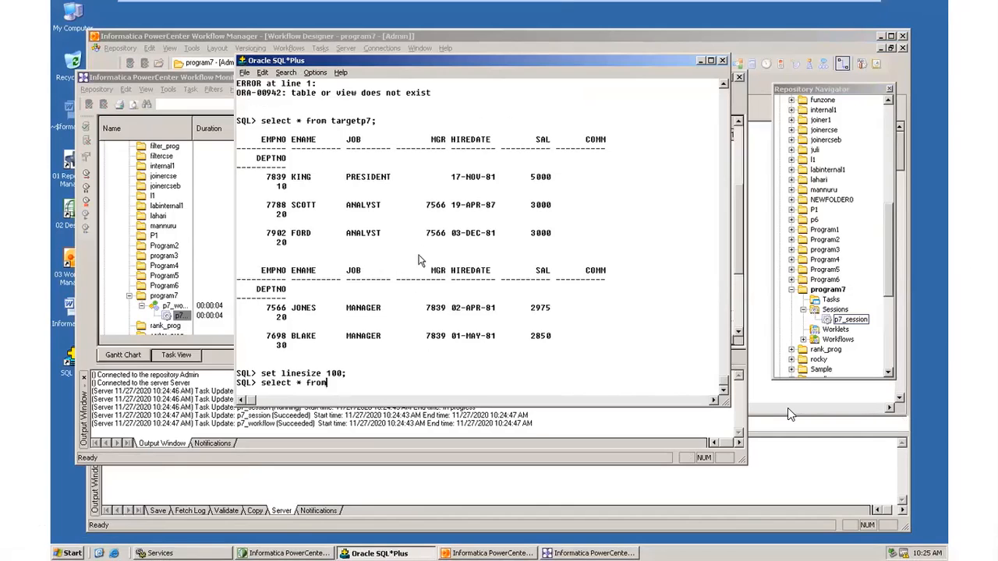
type("select * from targetp7;")
key("Return")
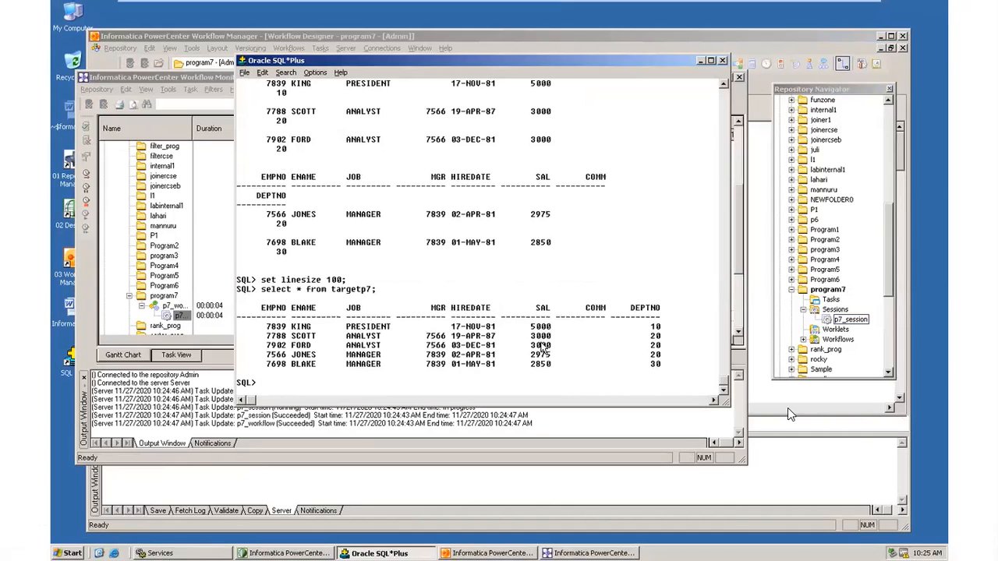
Compare targetp7's salaries 5000 to 2850 against all EMP rows, then close SQL*Plus.
left_click_drag(532, 314, 536, 369)
type("select * from emp;")
key("Return")
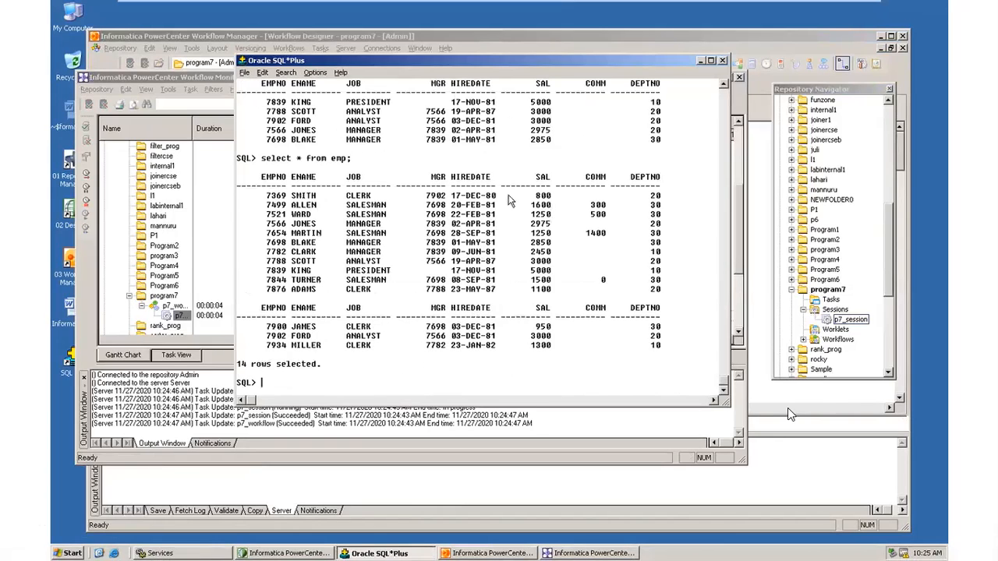
left_click(723, 83)
left_click(722, 84)
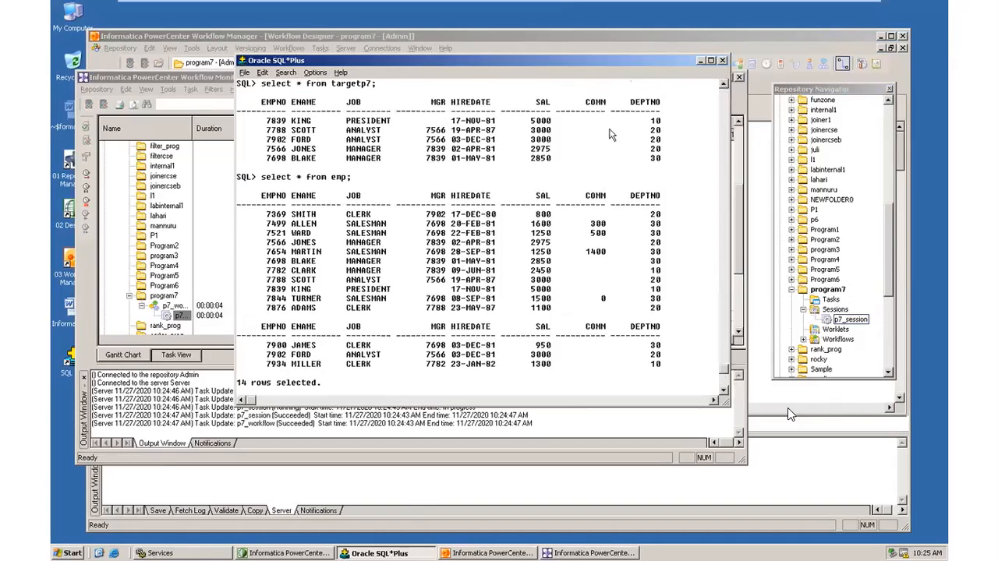
left_click_drag(526, 111, 560, 173)
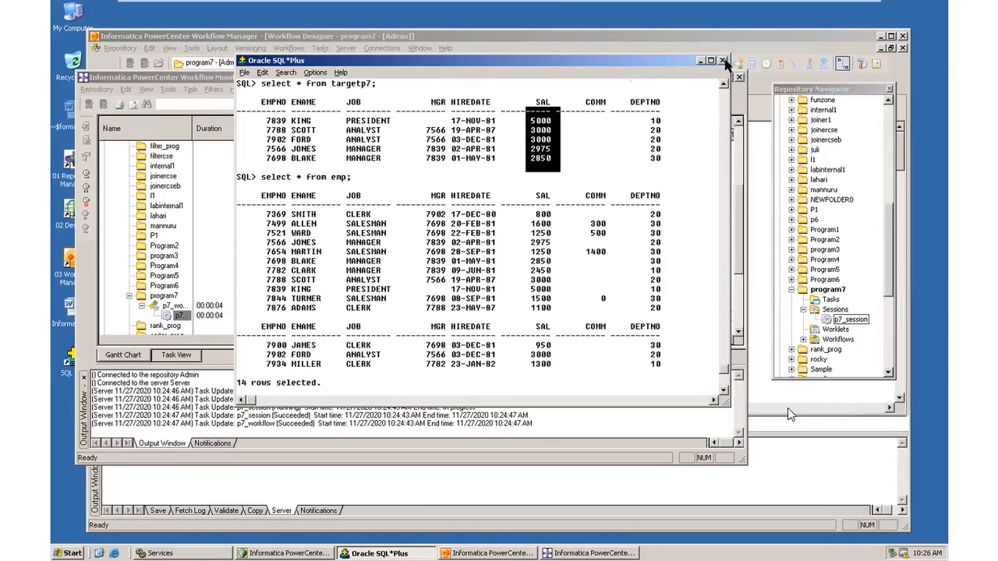
left_click(722, 60)
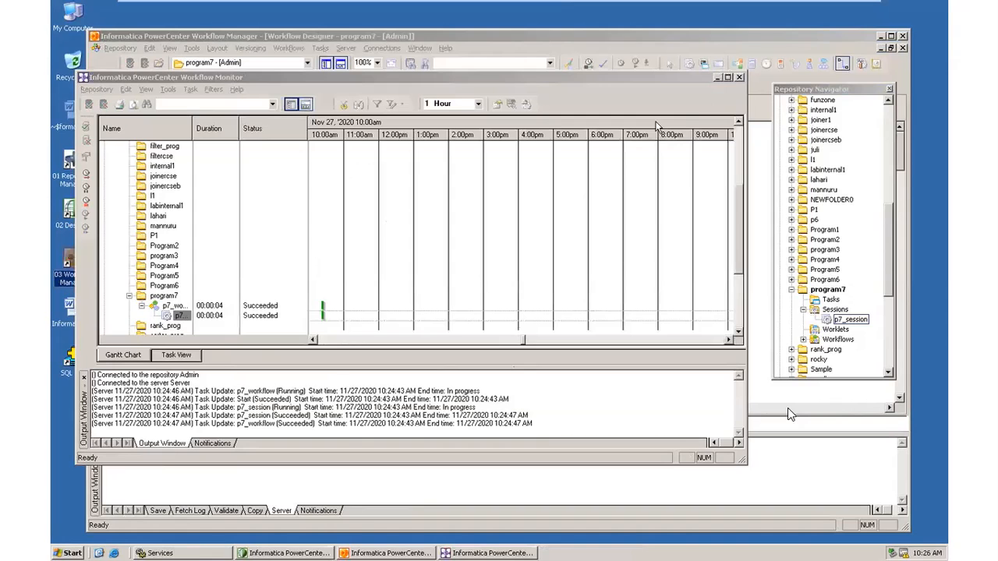
Preview targetp7's data in Designer, connecting through the RAMA ODBC source with the database login and owner.
key("alt+Tab")
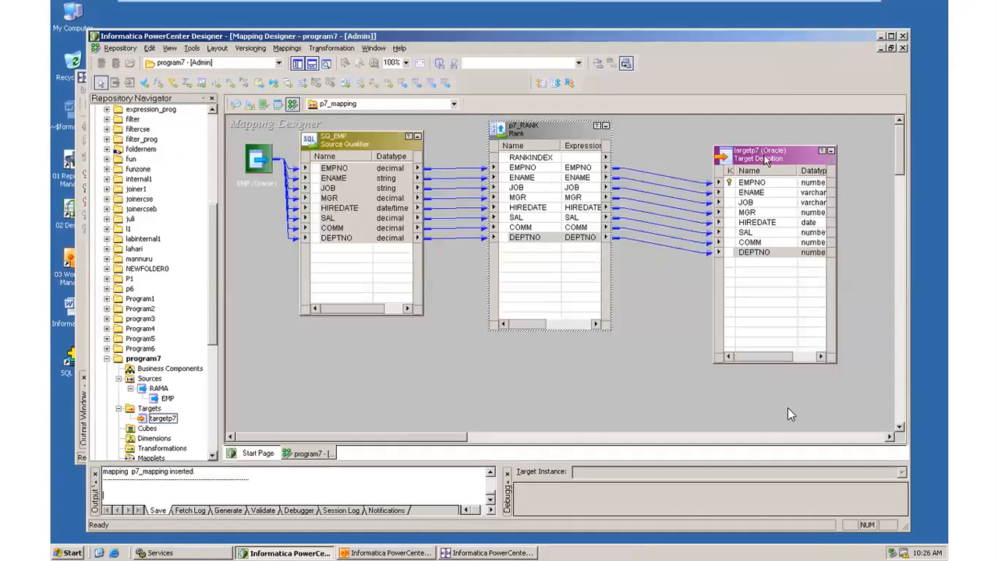
right_click(767, 160)
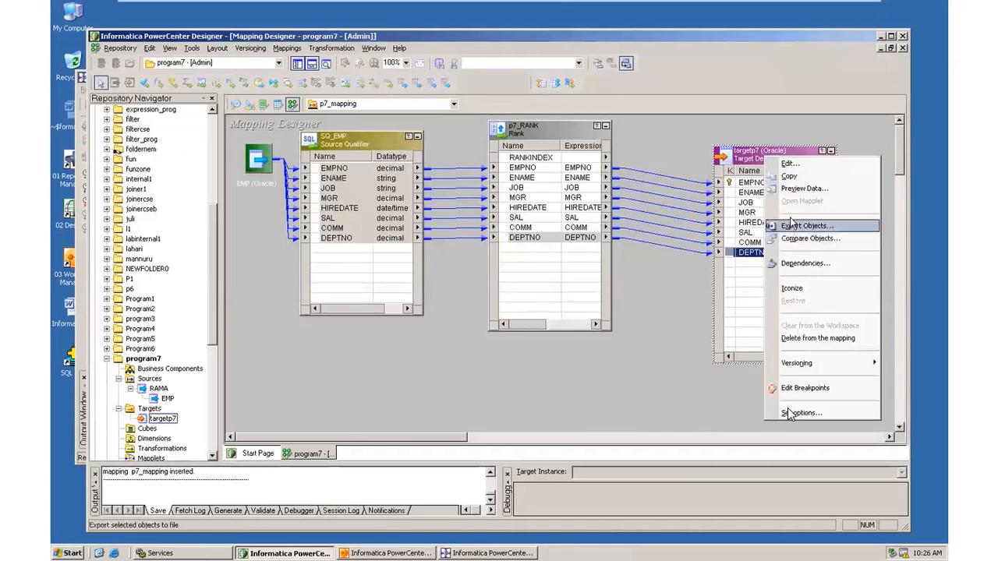
left_click(804, 188)
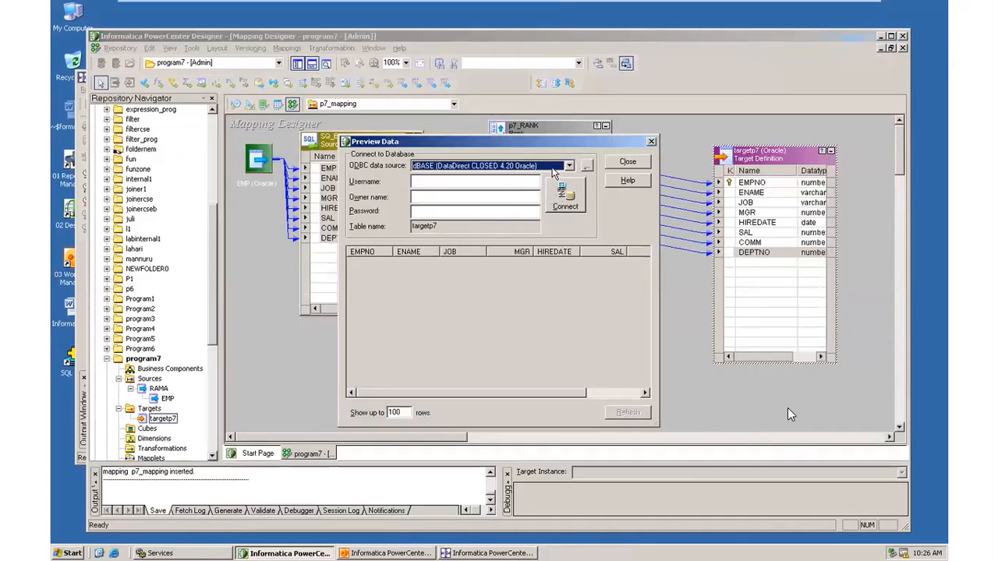
left_click(553, 169)
left_click(503, 218)
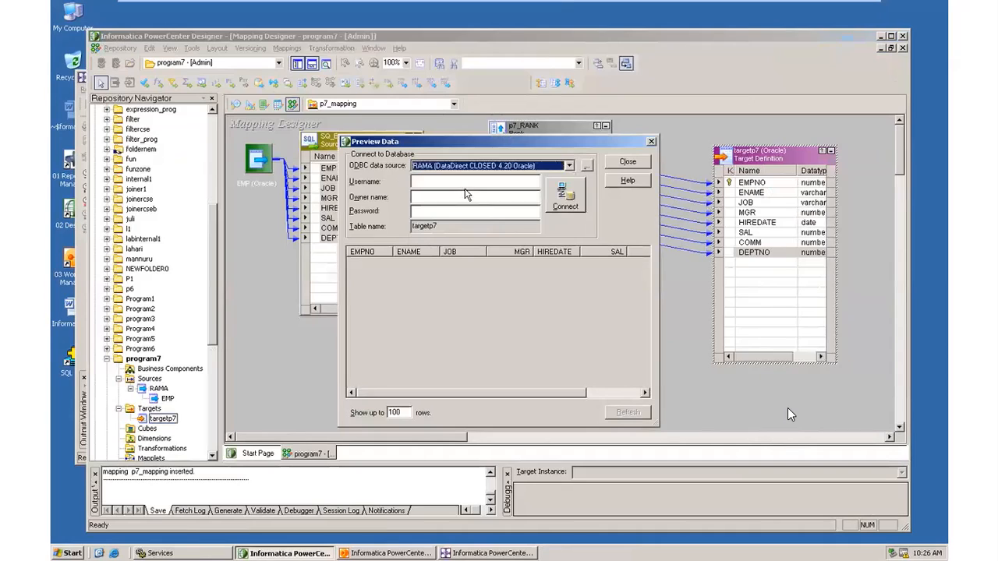
left_click(465, 183)
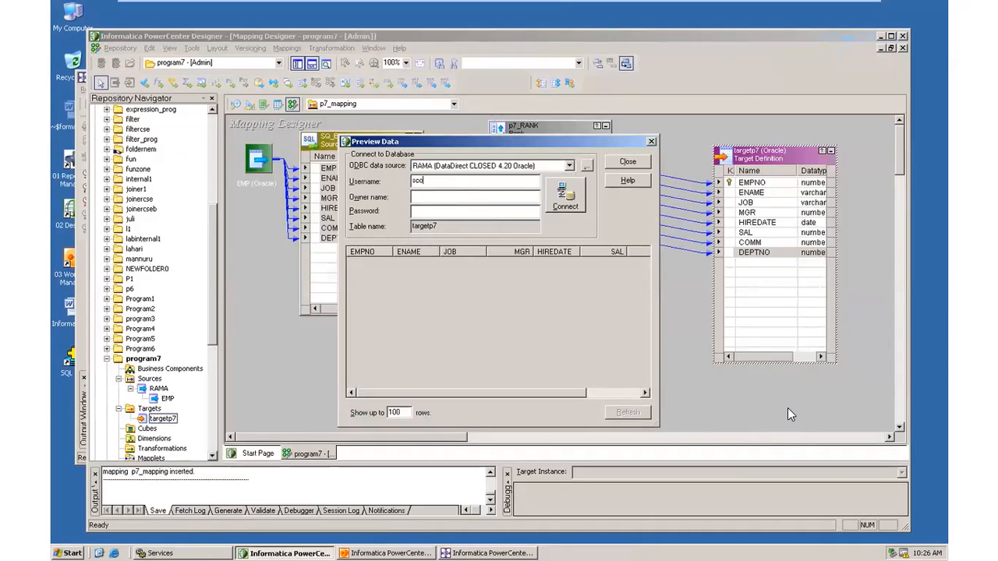
left_click(466, 198)
type("scott")
left_click(558, 200)
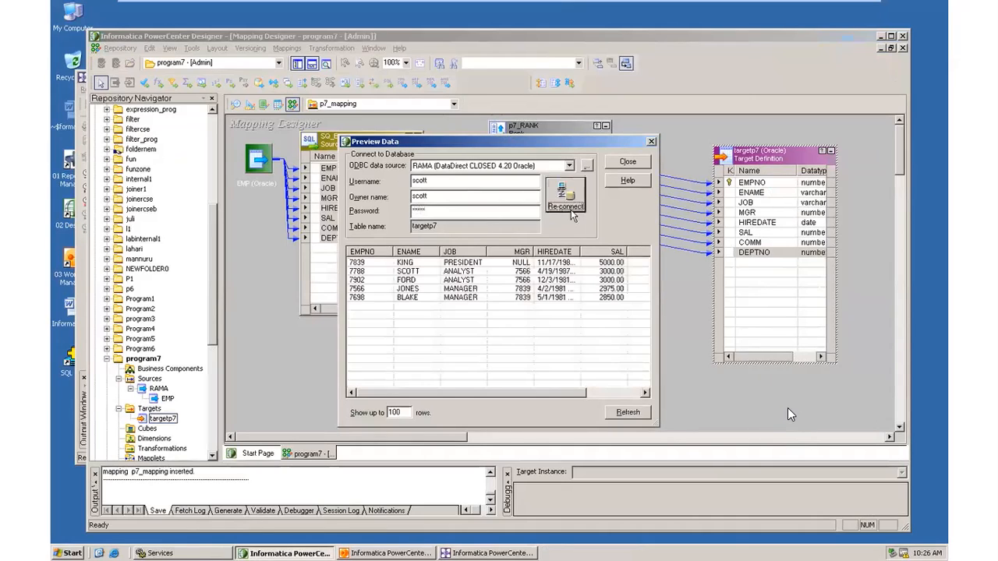
Check the five previewed rows, salaries 5000 down to 2850, then close the preview.
left_click_drag(622, 313, 618, 260)
left_click(606, 309)
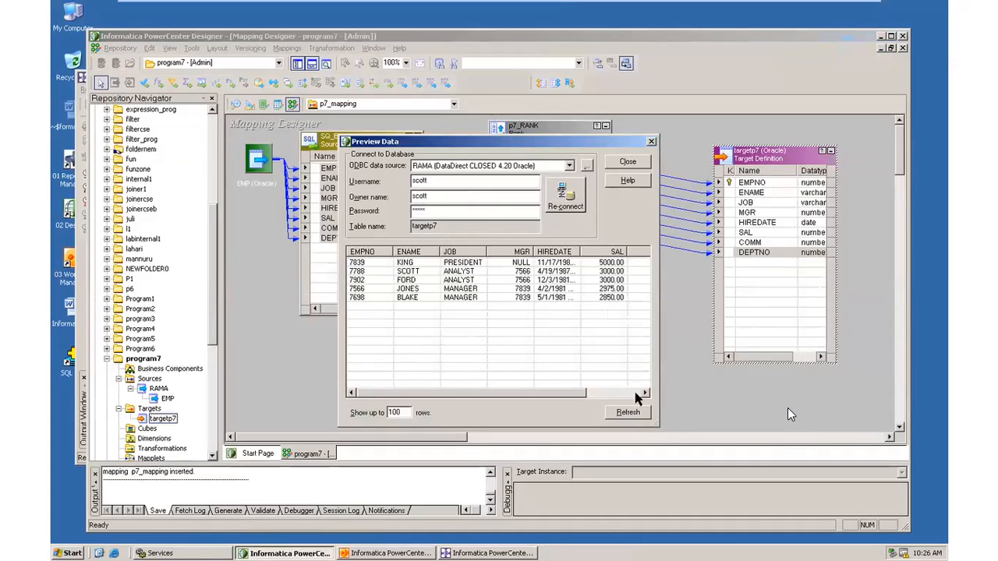
left_click(651, 141)
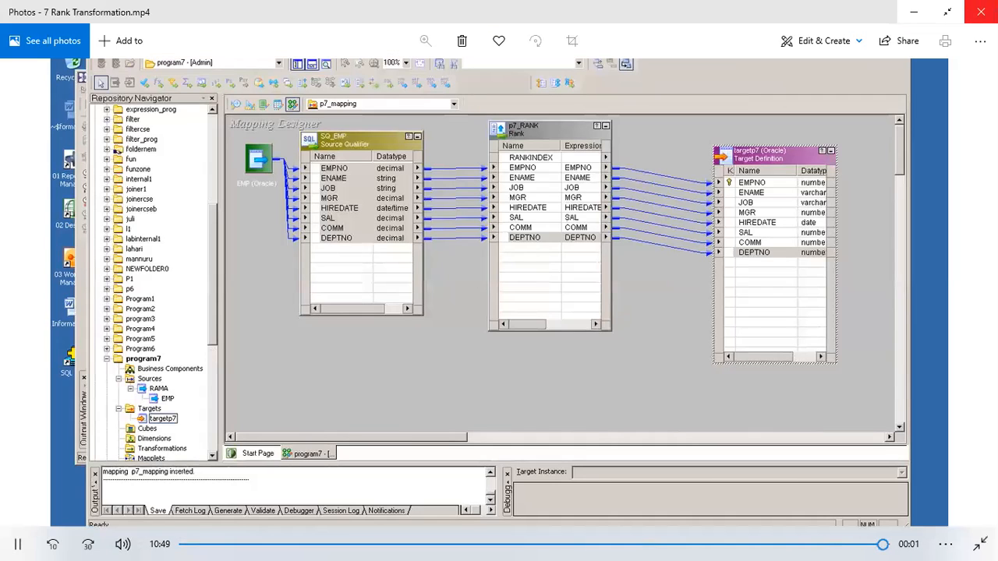
key("space")
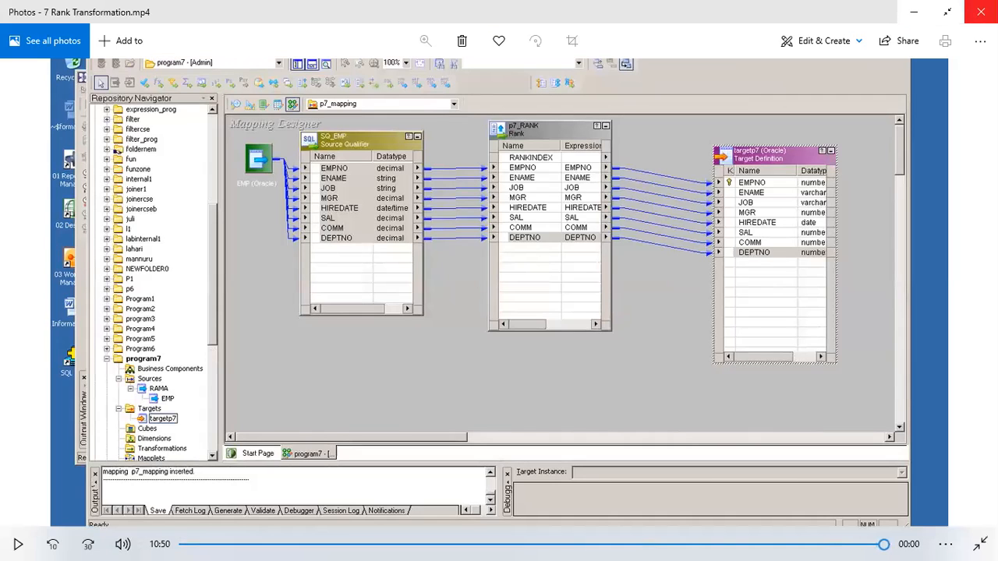